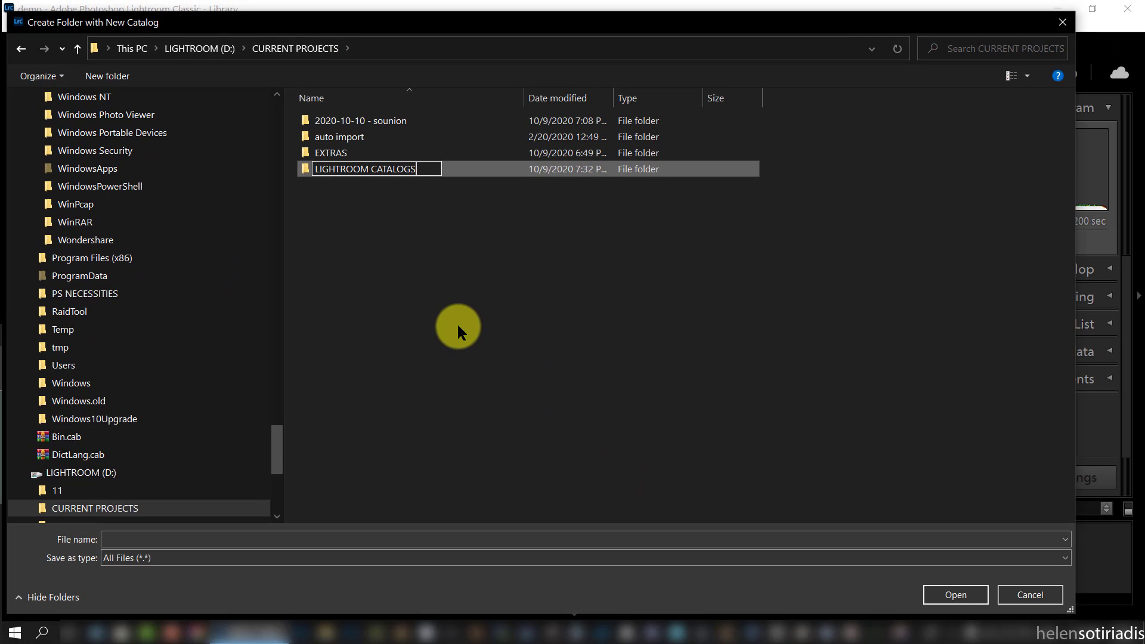
# - Create a new catalog named demo inside a new LIGHTROOM CATALOGS folder under CURRENT PROJECTS on the D: drive
pyautogui.press('Return')
pyautogui.press('Return')
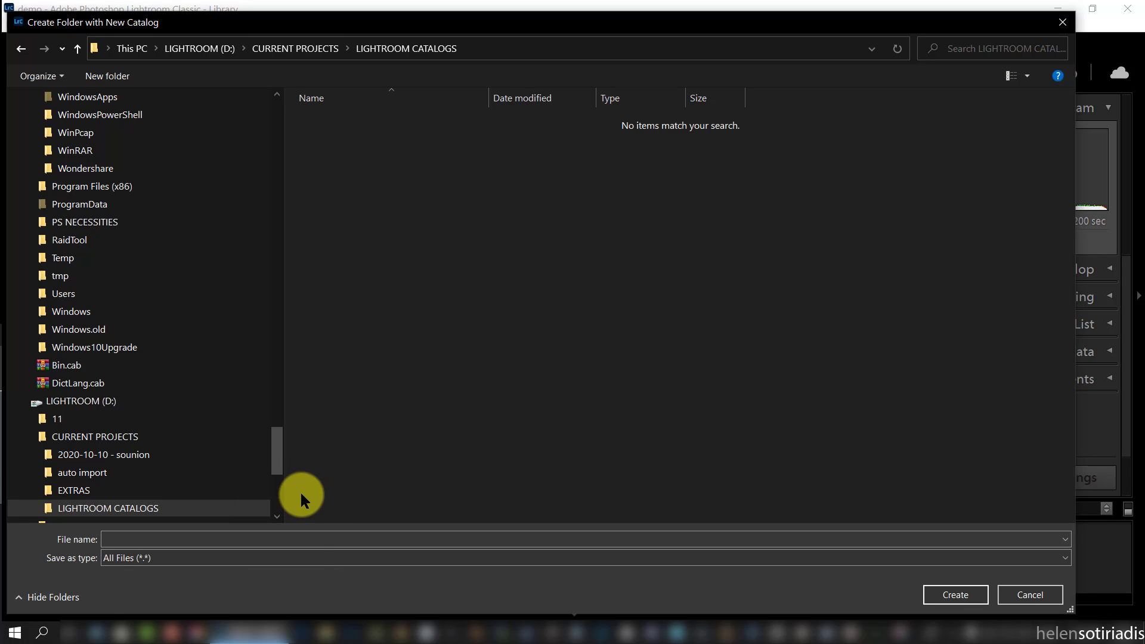
pyautogui.click(310, 540)
pyautogui.write('demo')
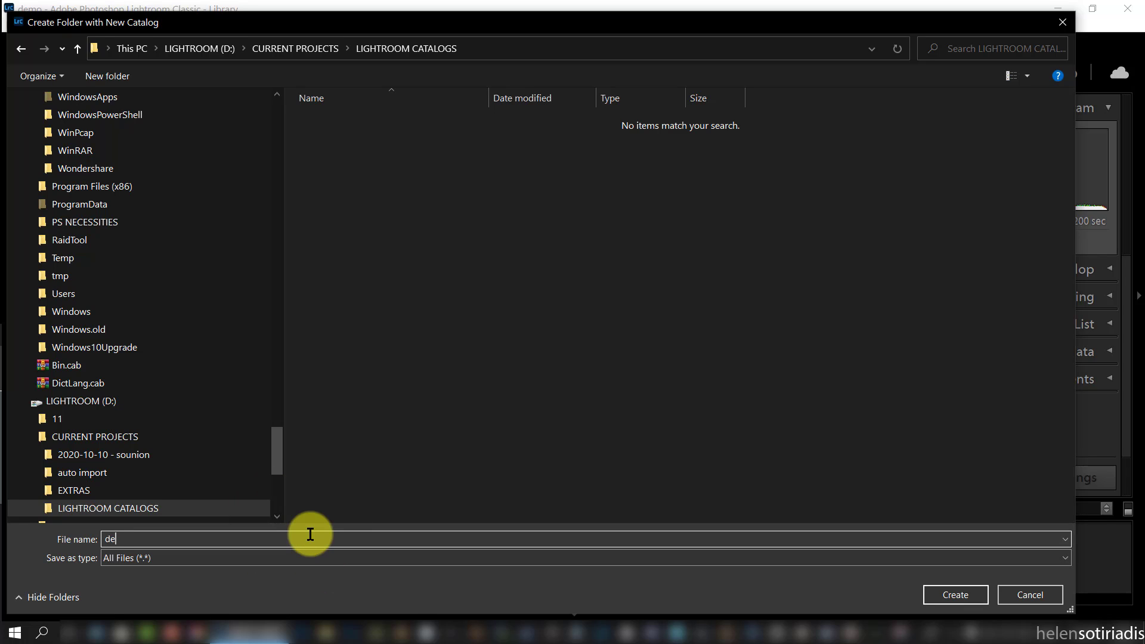
pyautogui.click(940, 593)
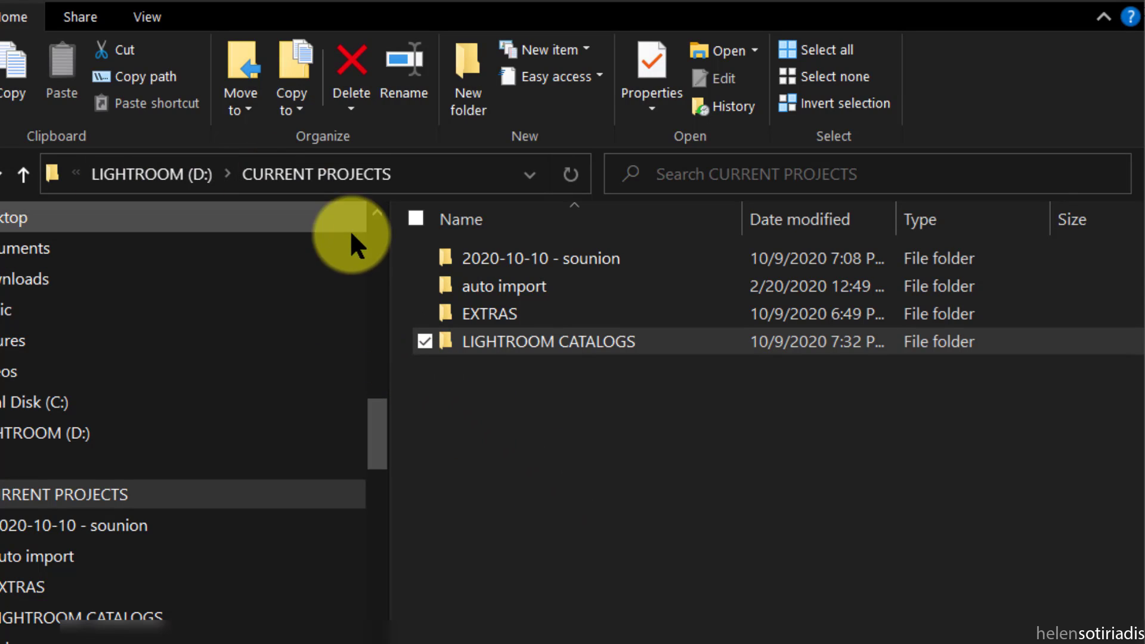
# - In File Explorer, go to the demo folder inside LIGHTROOM CATALOGS and open the demo.lrcat catalog
pyautogui.doubleClick(679, 345)
pyautogui.doubleClick(510, 257)
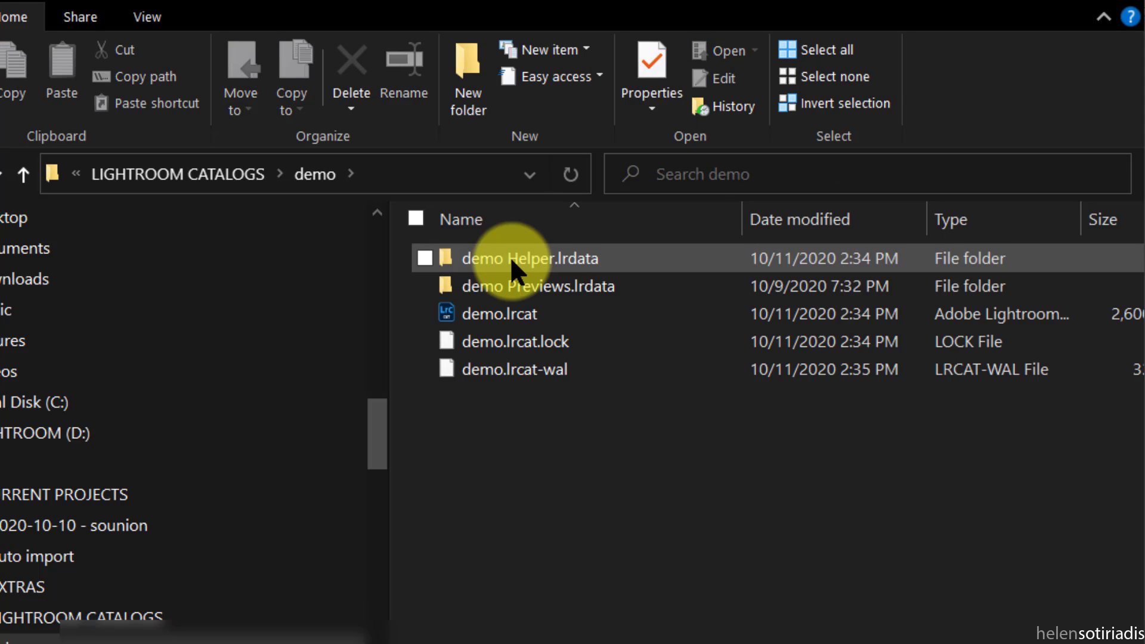
pyautogui.click(568, 310)
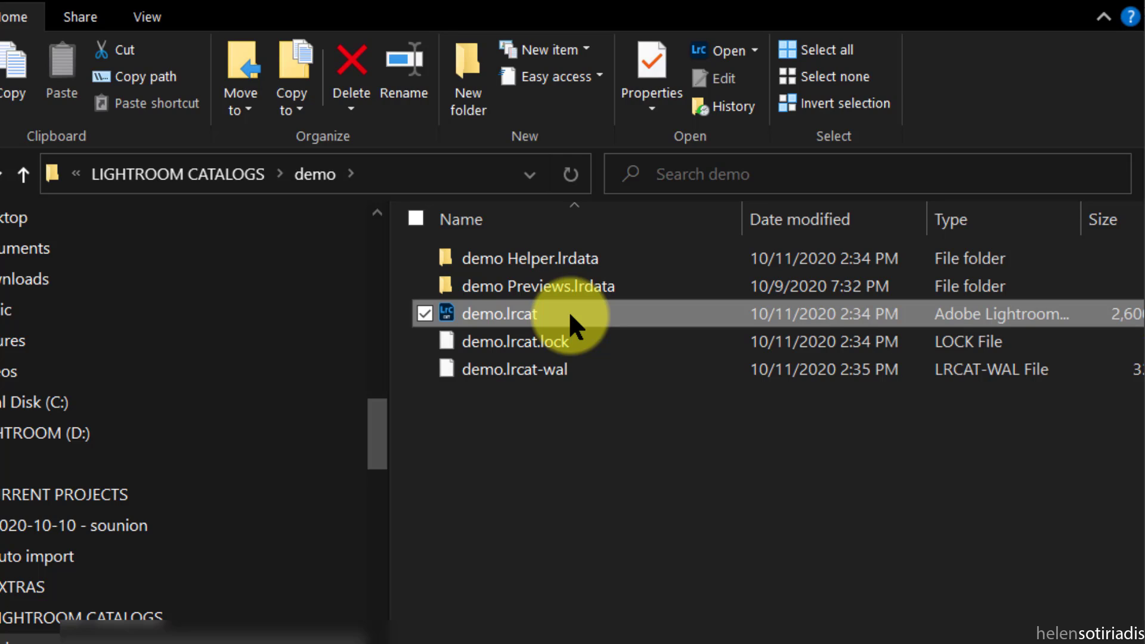
pyautogui.doubleClick(568, 311)
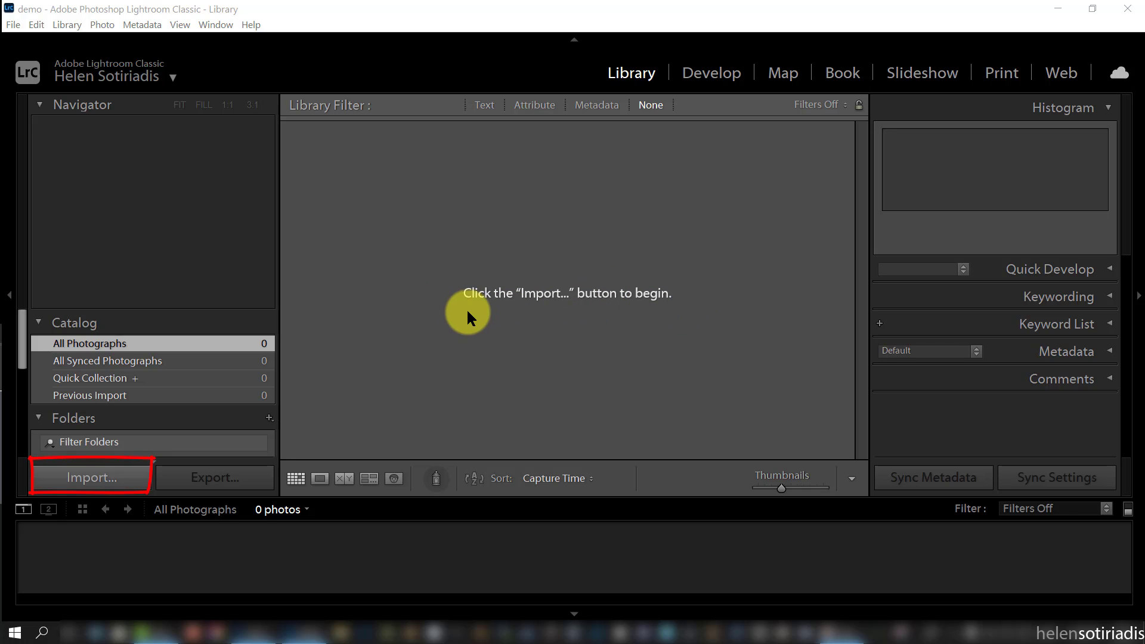
# - Start an import with 2020-10-10 - sounion in CURRENT PROJECTS on LIGHTROOM (D:) as source, and shrink the thumbnails to fit all photos
pyautogui.click(75, 475)
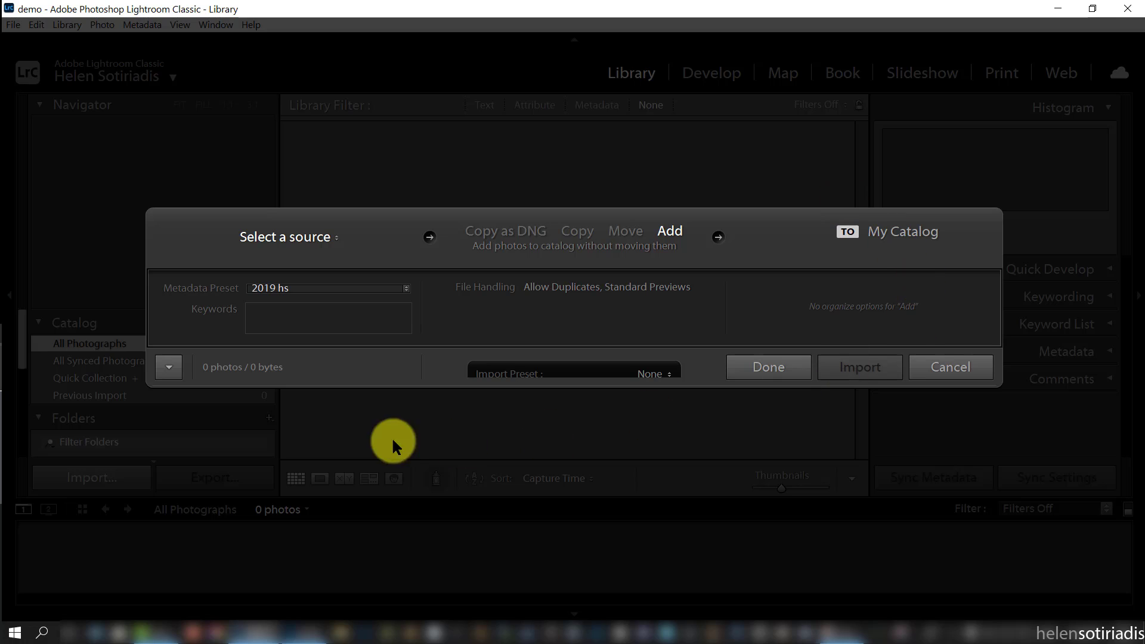
pyautogui.click(168, 367)
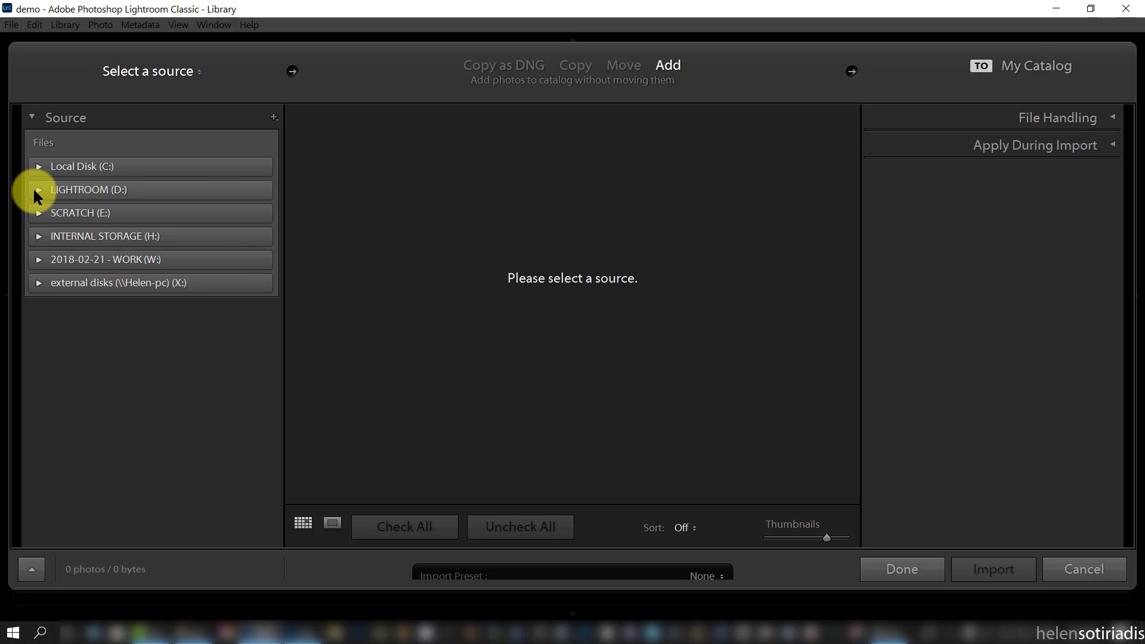
pyautogui.click(35, 189)
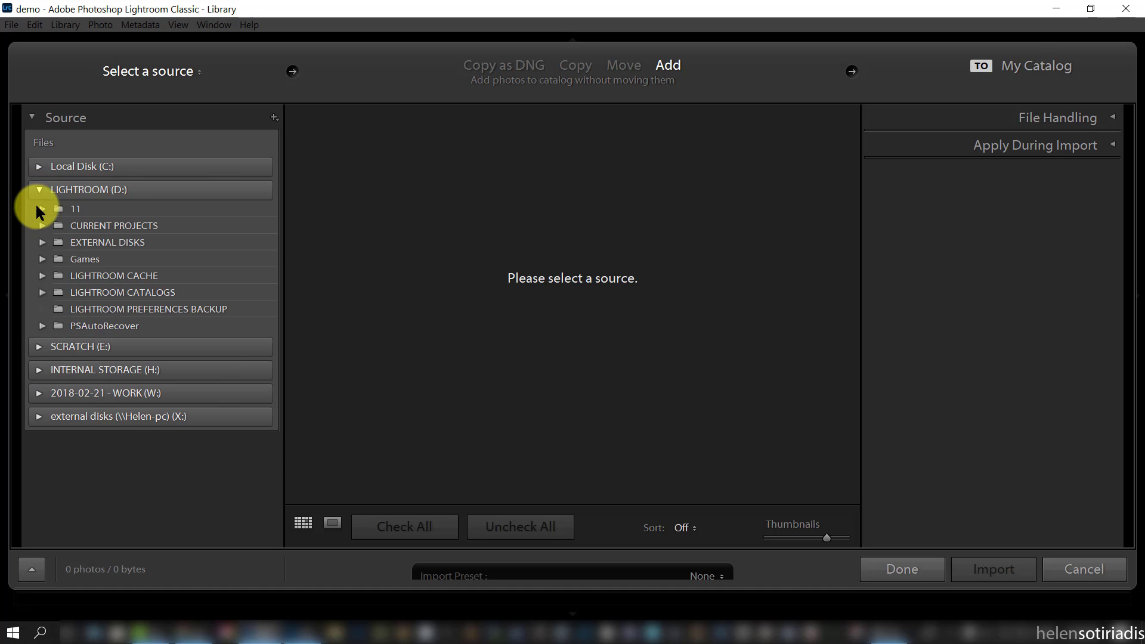
pyautogui.click(42, 226)
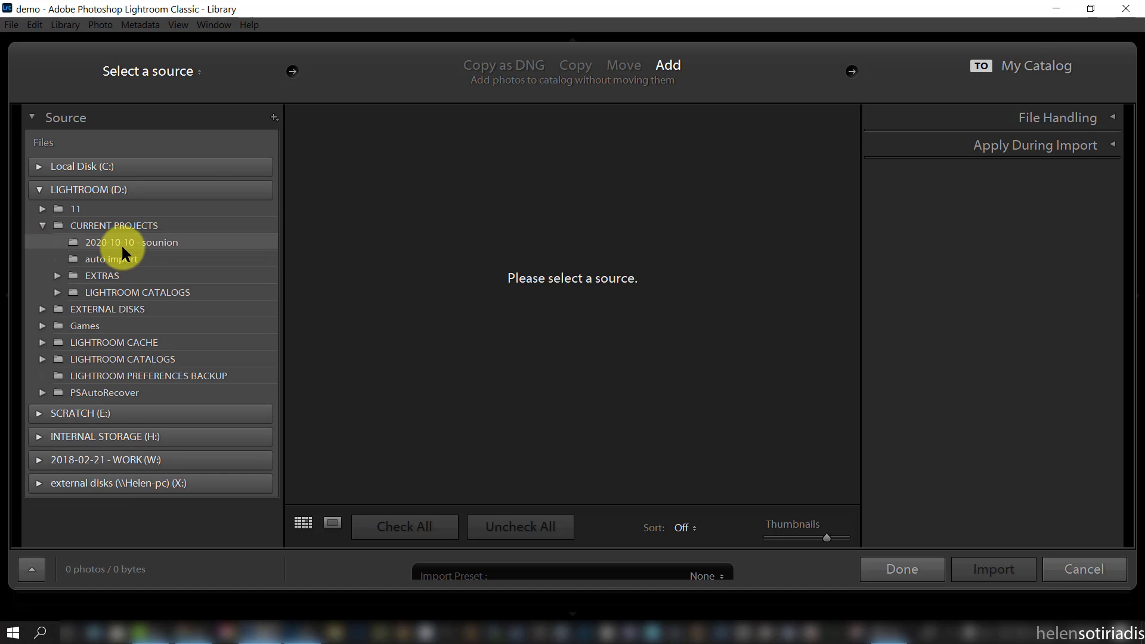
pyautogui.click(142, 243)
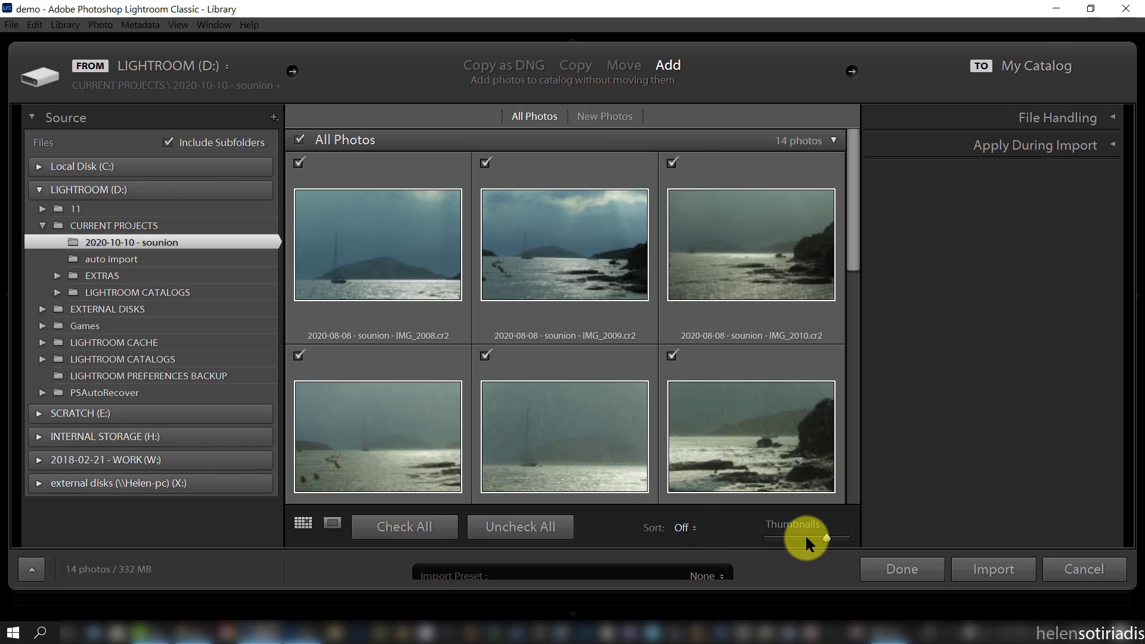
pyautogui.moveTo(821, 534); pyautogui.dragTo(798, 534)
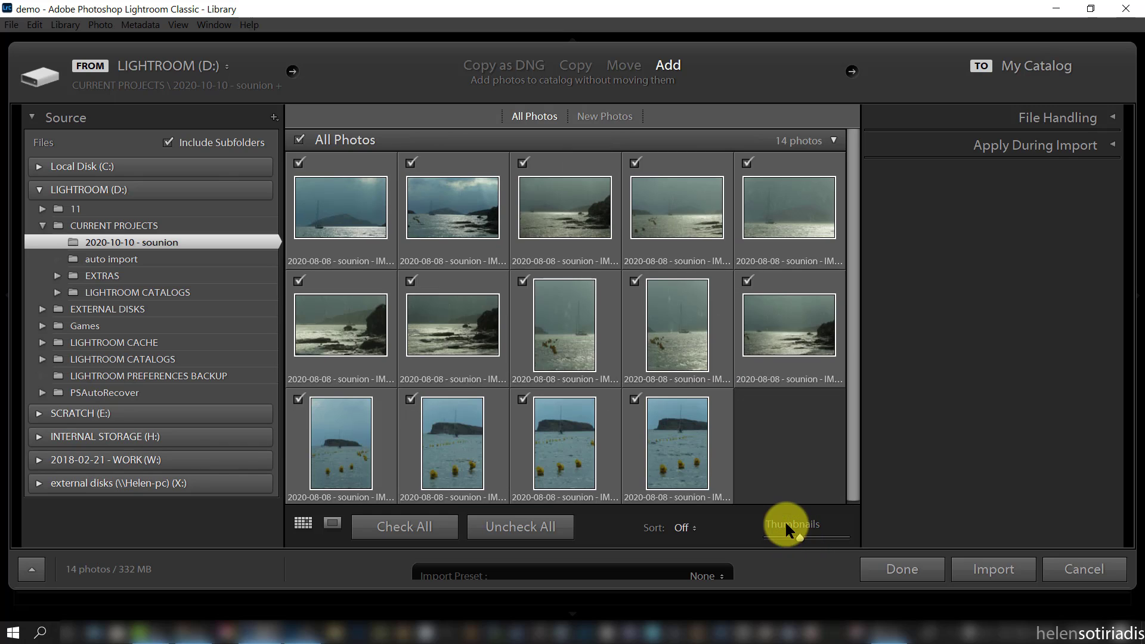
# - Try excluding and including individual photos for the import, ending with every photo included again
pyautogui.click(518, 397)
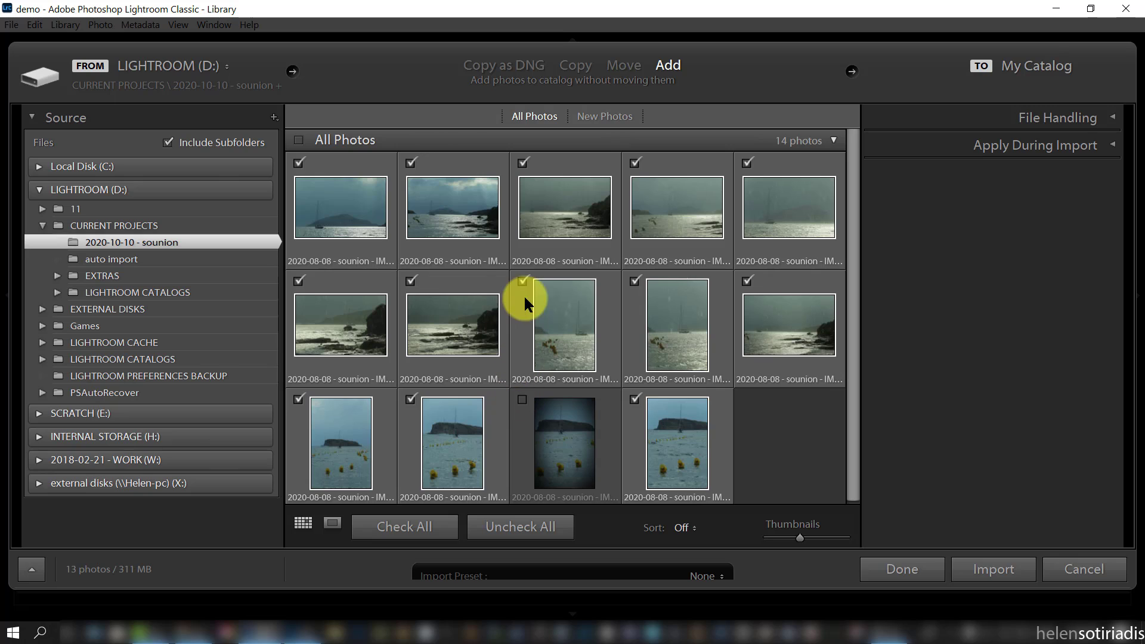
pyautogui.click(521, 280)
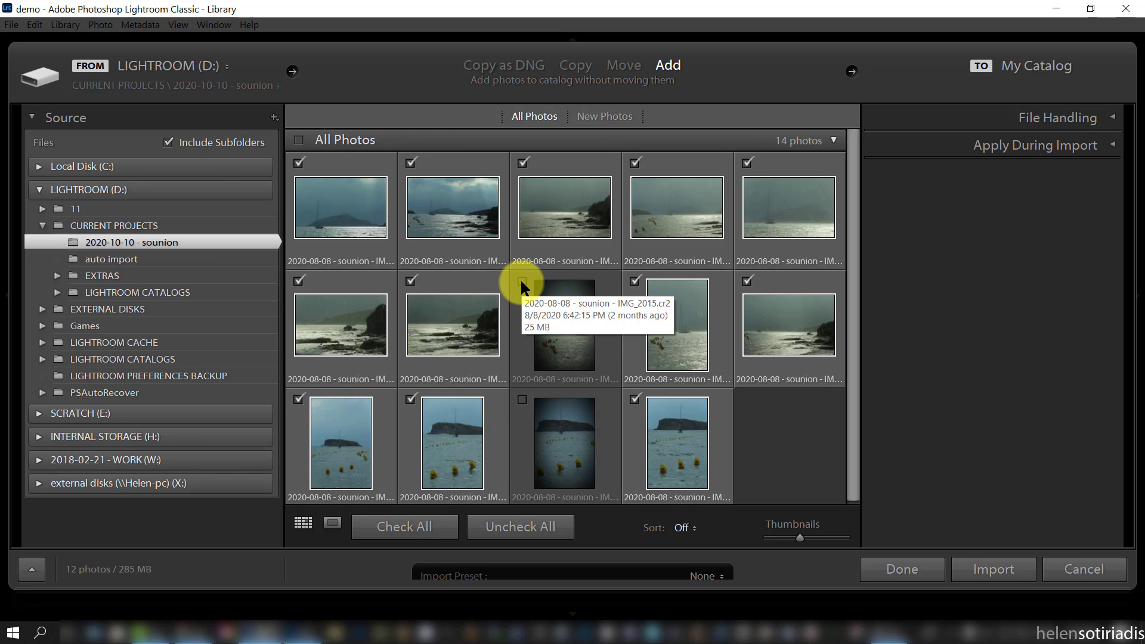
pyautogui.click(522, 525)
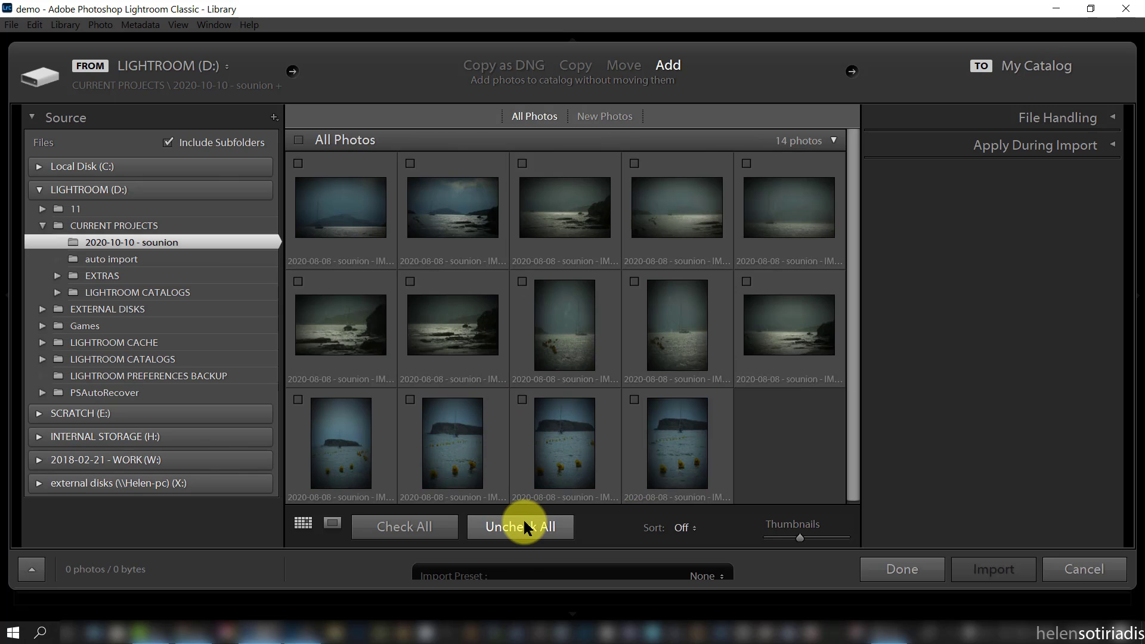
pyautogui.click(405, 279)
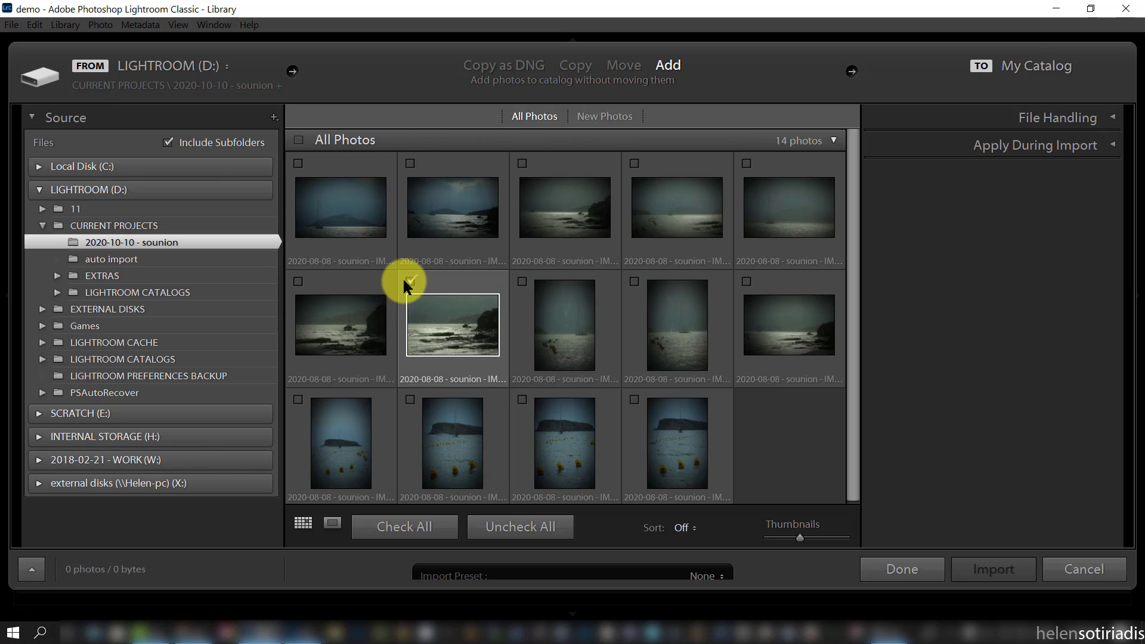
pyautogui.click(410, 401)
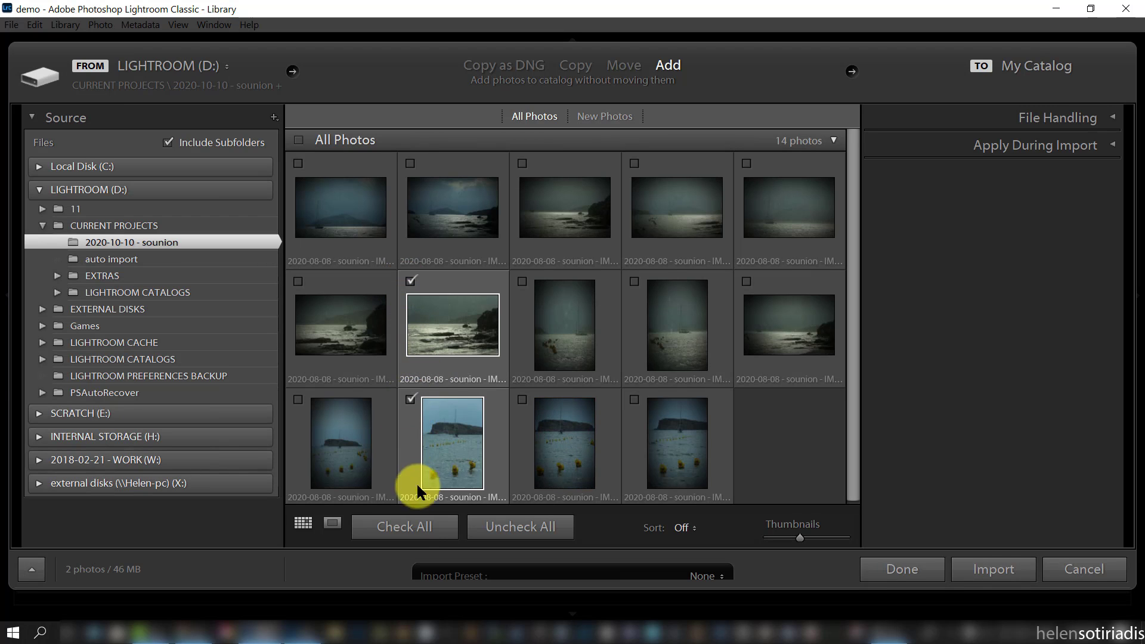
pyautogui.click(425, 526)
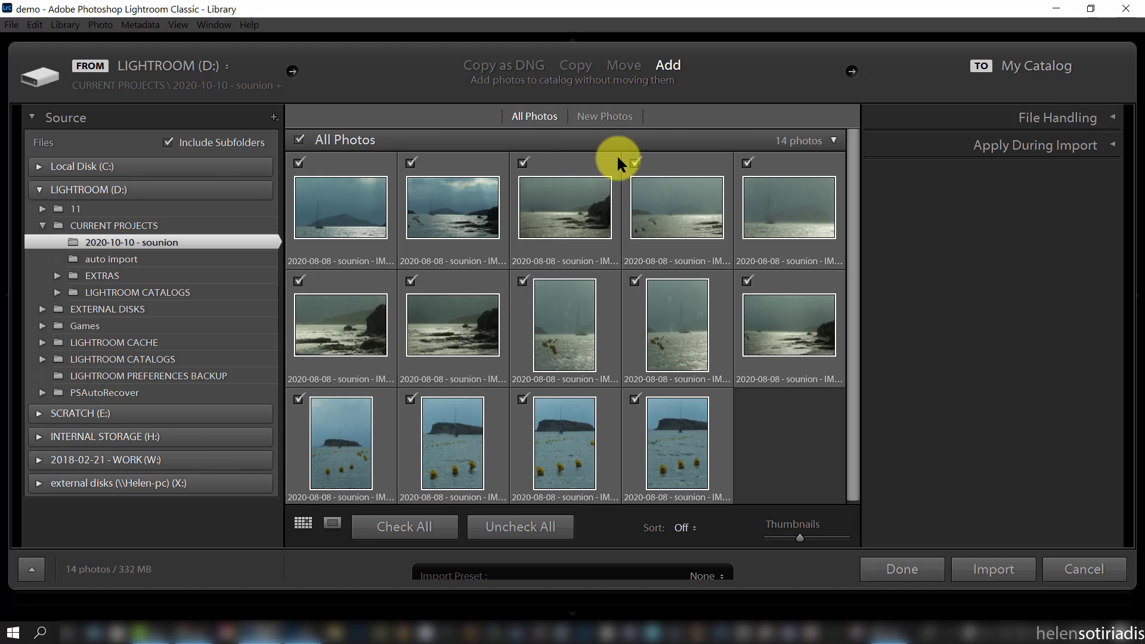
# - Import the included photos and show the 2020-10-10 - sounion folder in the Library
pyautogui.click(991, 570)
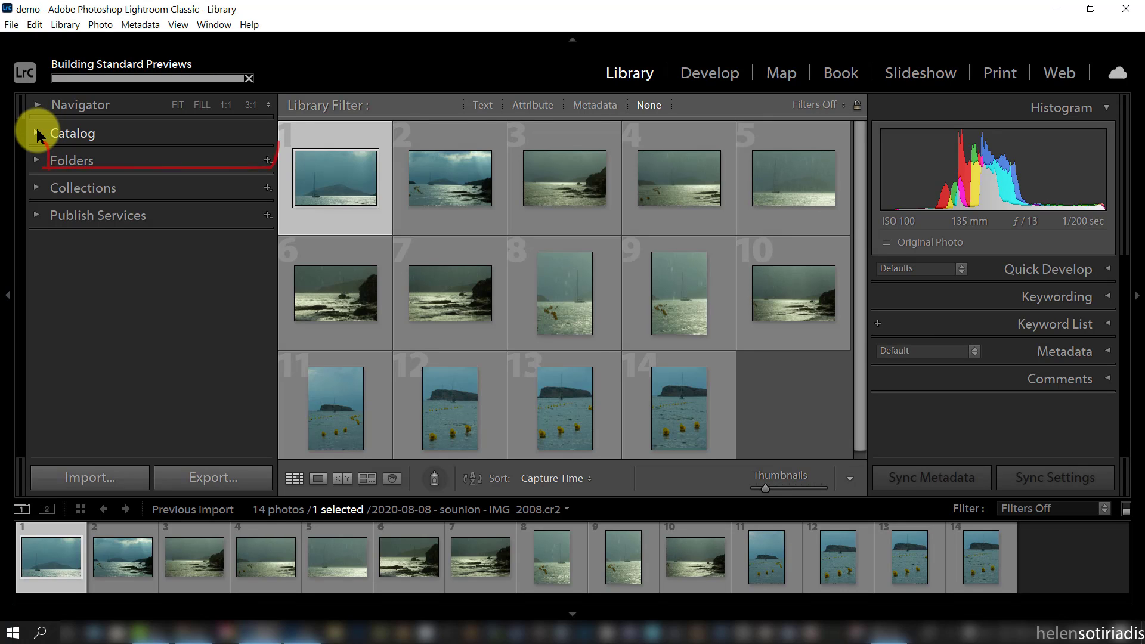
pyautogui.click(37, 127)
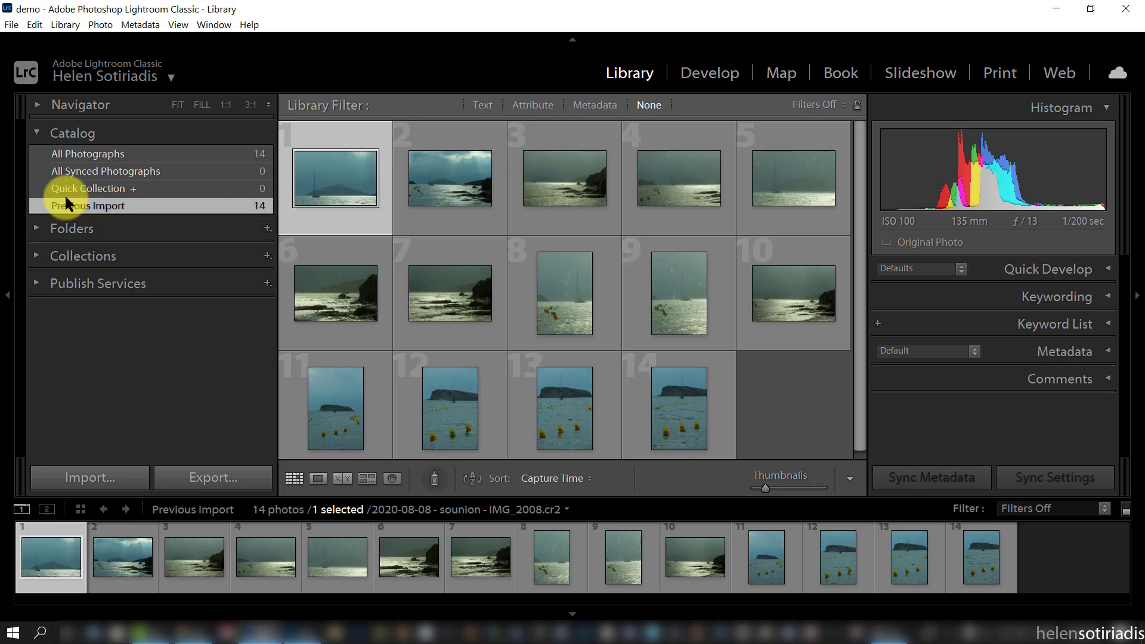
pyautogui.click(35, 228)
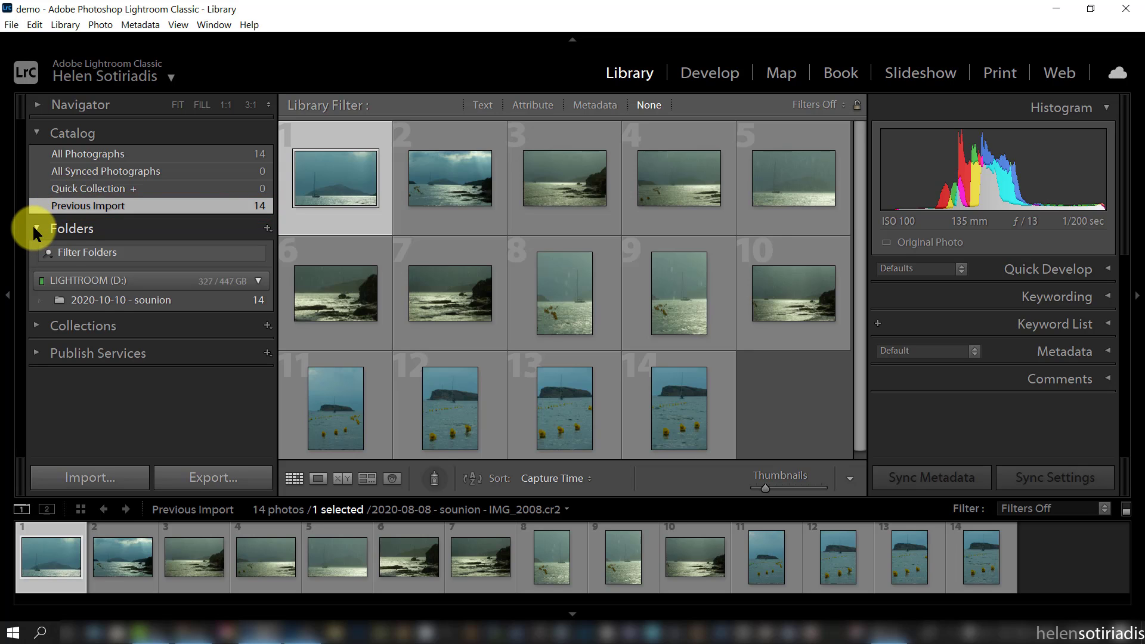
pyautogui.click(169, 301)
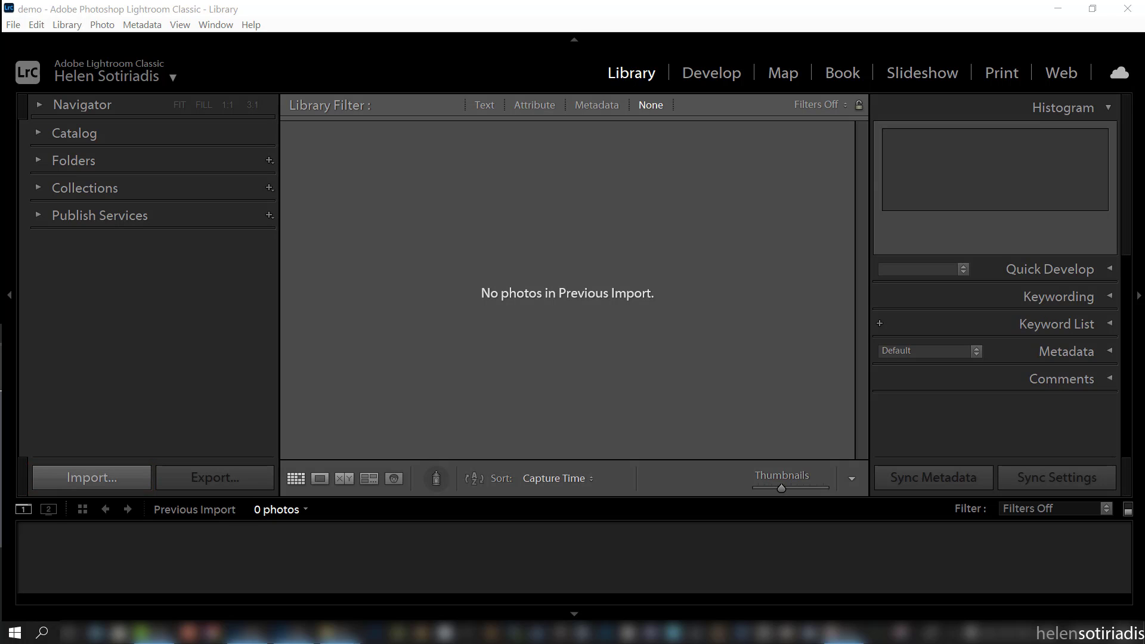
# - Start an expanded import from the EOS_DIGITAL (F:) card using the Copy method, with all photos included
pyautogui.hotkey('ctrl', 'shift', 'i')
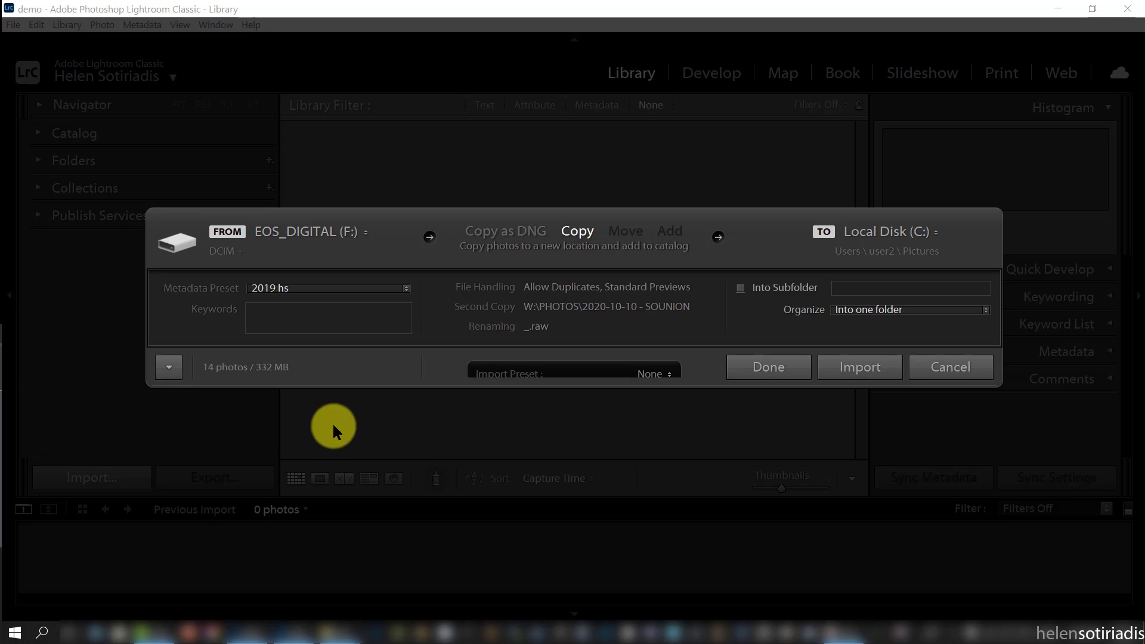
pyautogui.click(177, 362)
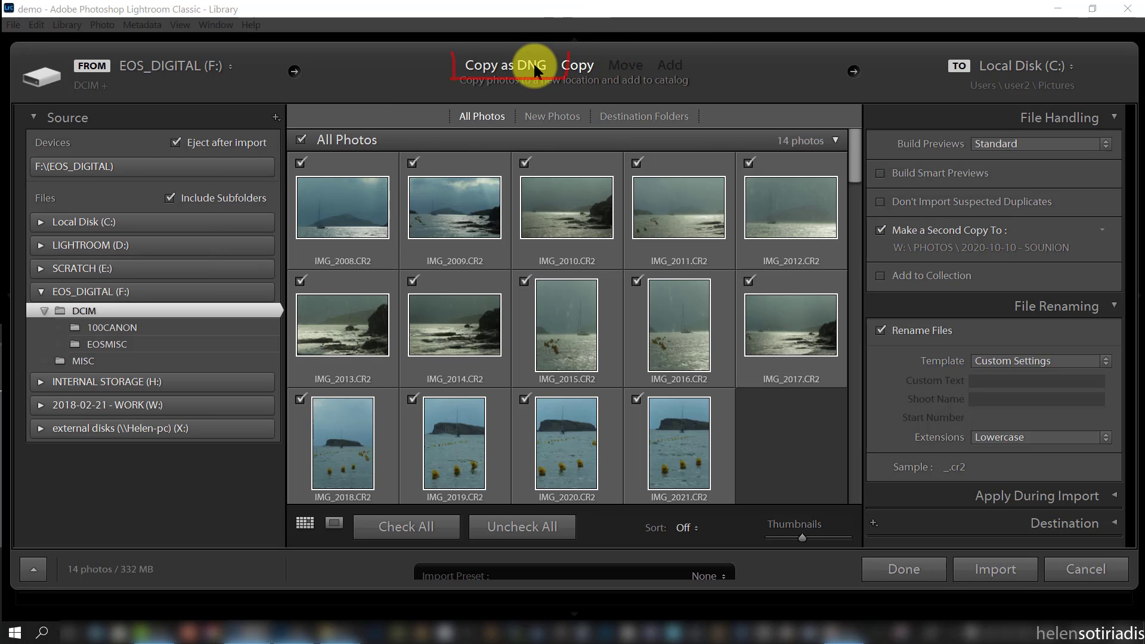
pyautogui.click(531, 62)
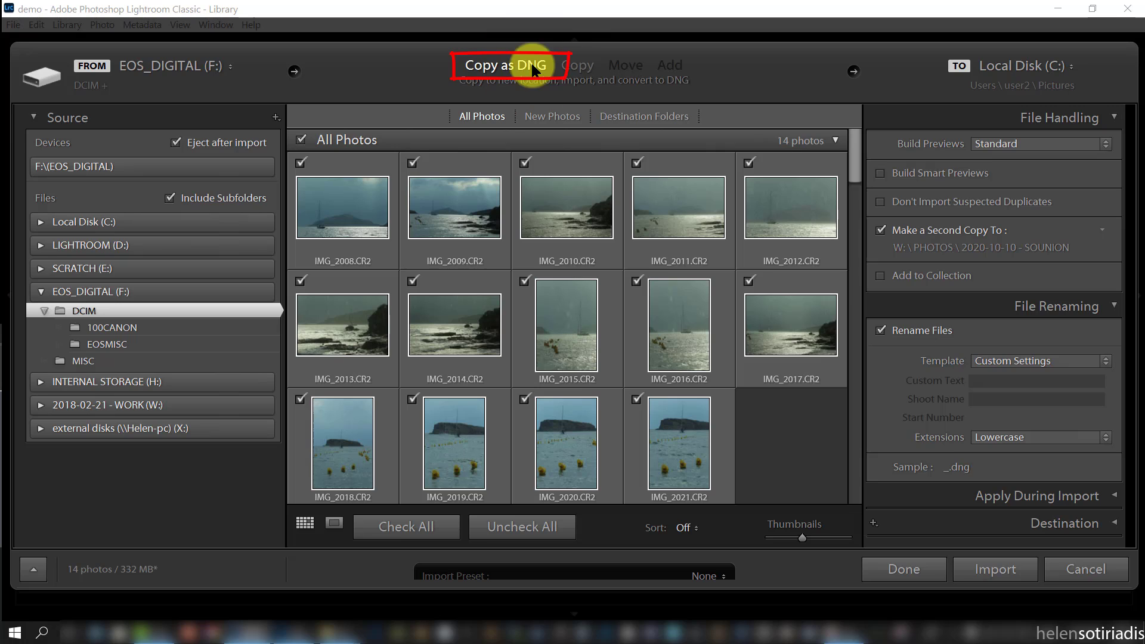
pyautogui.click(577, 67)
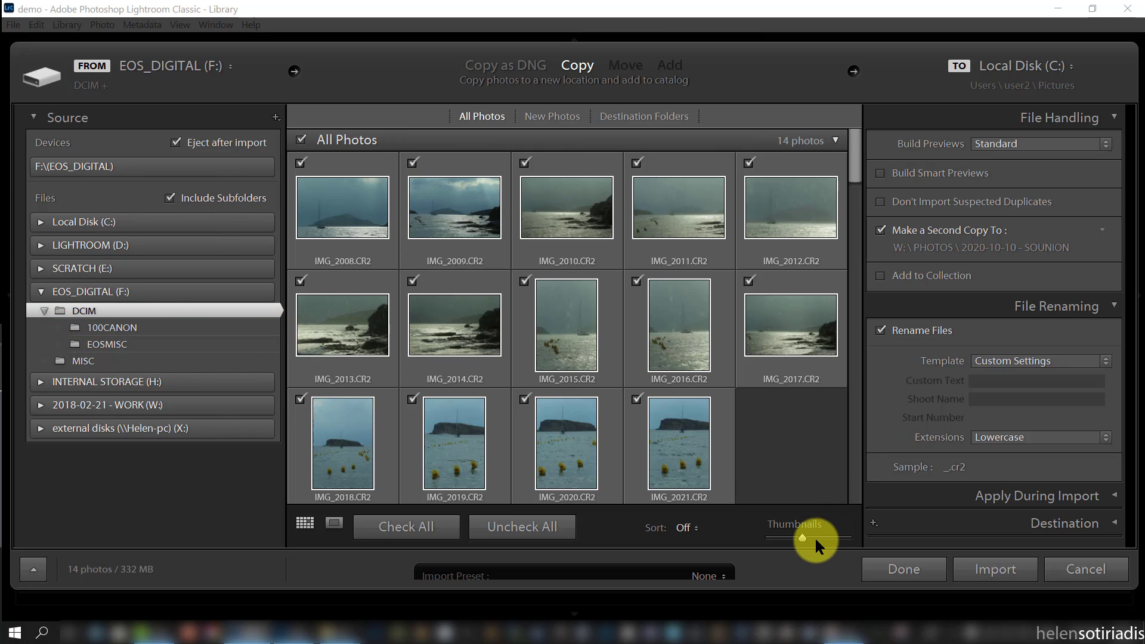
pyautogui.moveTo(802, 535)
pyautogui.mouseDown()
pyautogui.moveTo(815, 532)
pyautogui.moveTo(803, 533)
pyautogui.mouseUp()
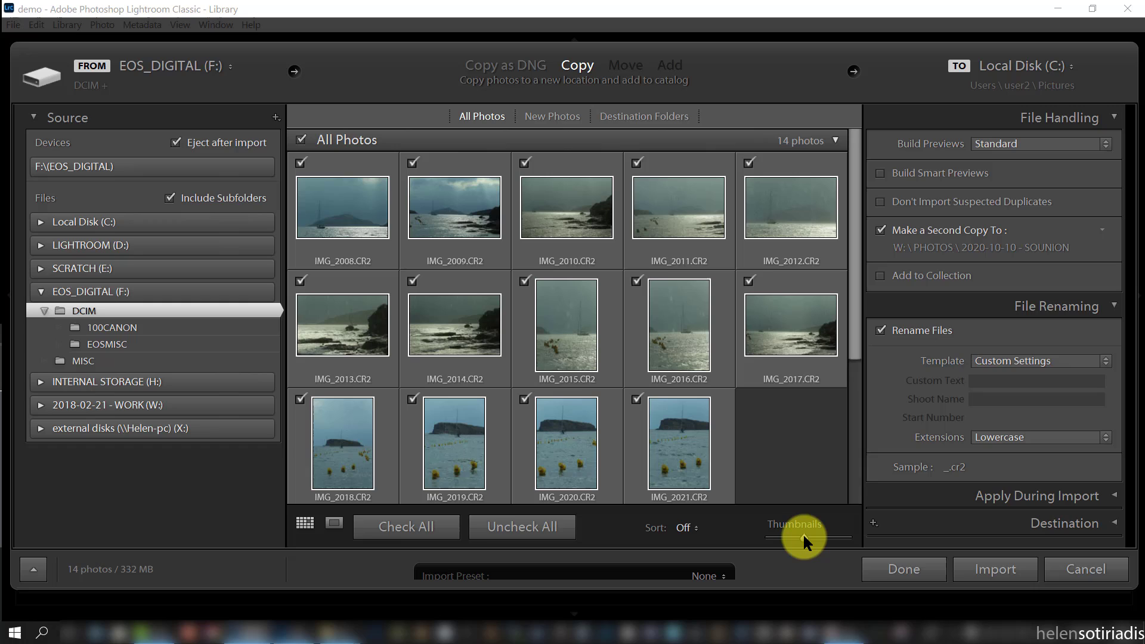
pyautogui.click(492, 518)
pyautogui.click(441, 521)
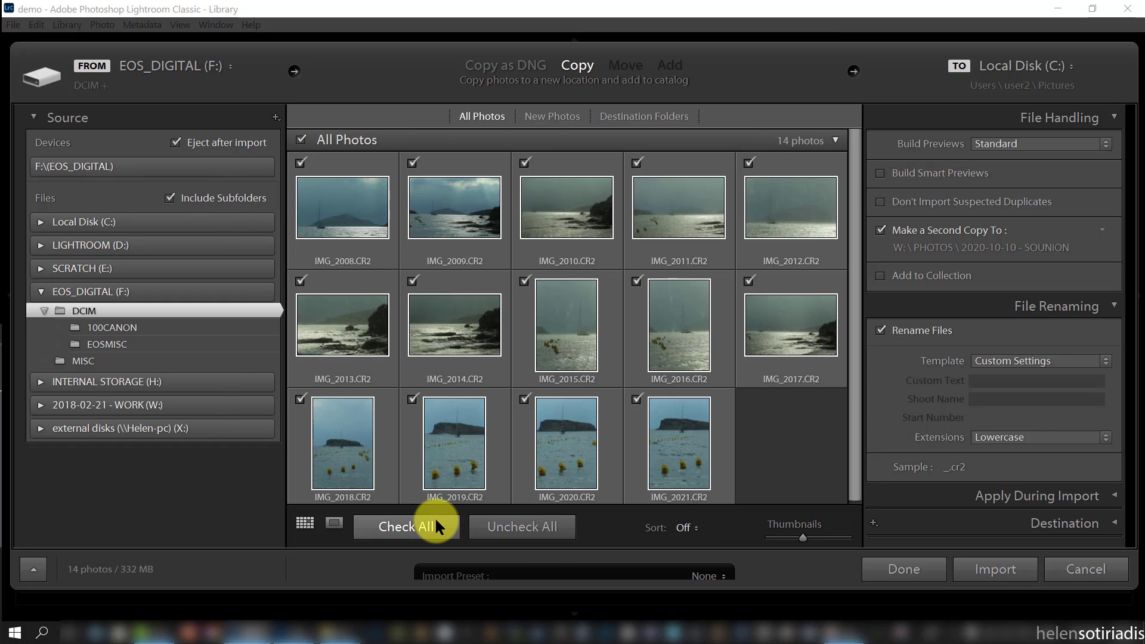
# - Set the import destination to the CURRENT PROJECTS folder on LIGHTROOM (D:)
pyautogui.click(1111, 293)
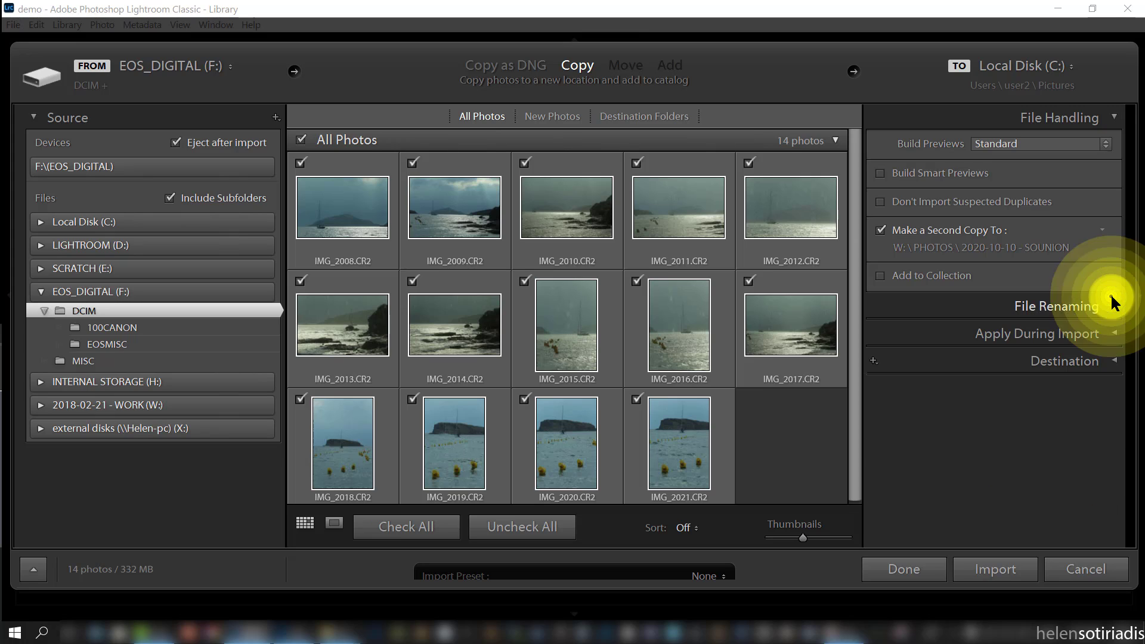
pyautogui.click(1109, 110)
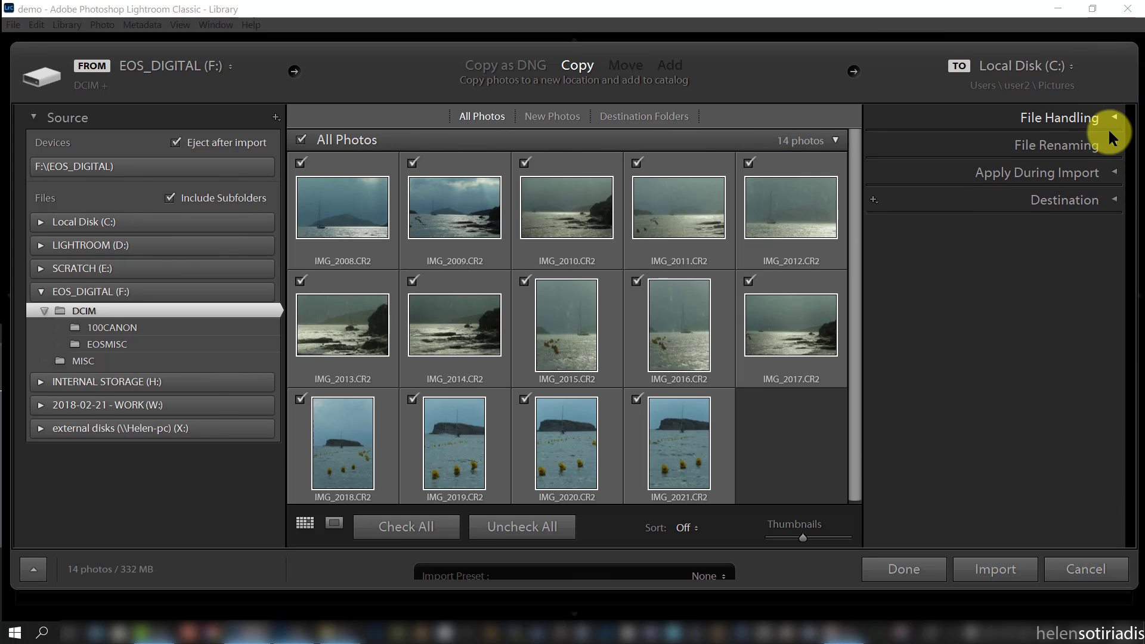
pyautogui.click(1116, 199)
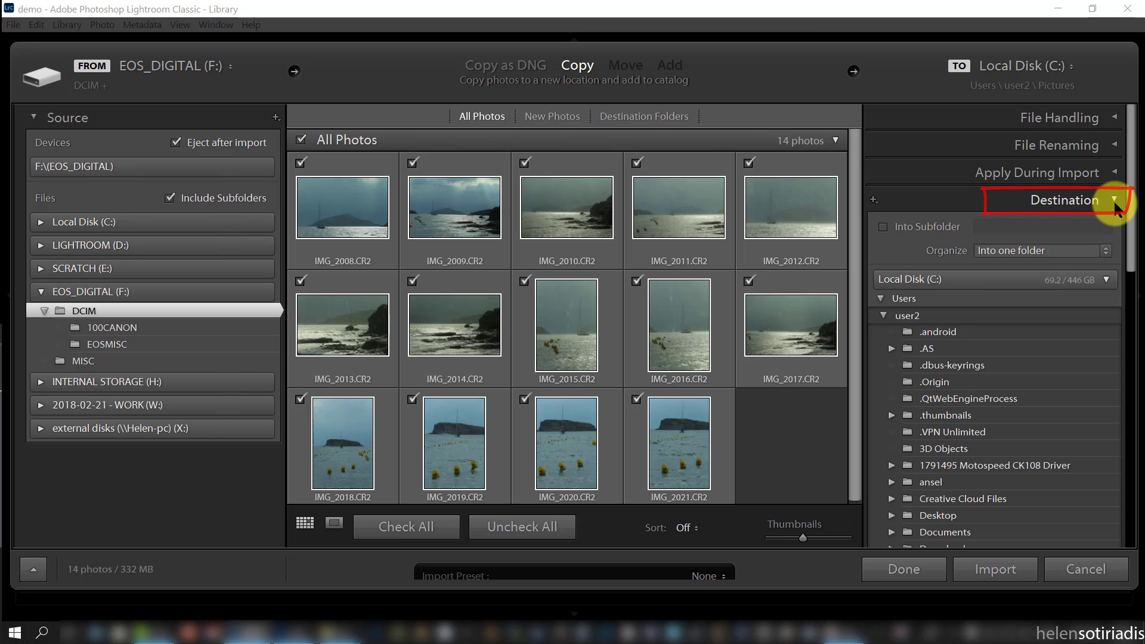
pyautogui.click(1107, 280)
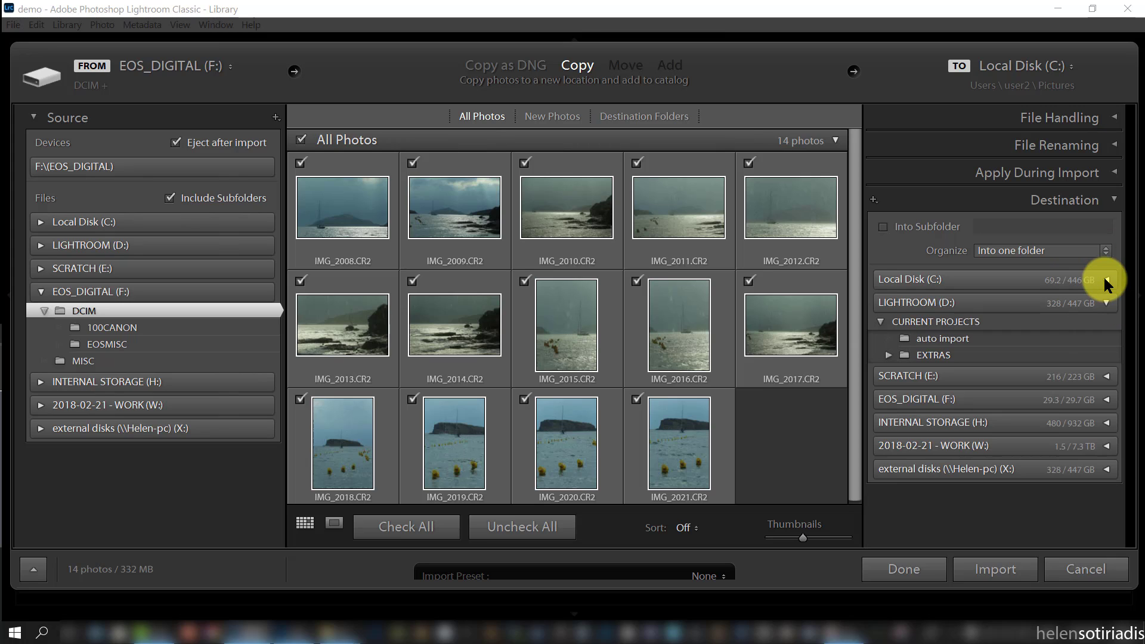
pyautogui.click(941, 320)
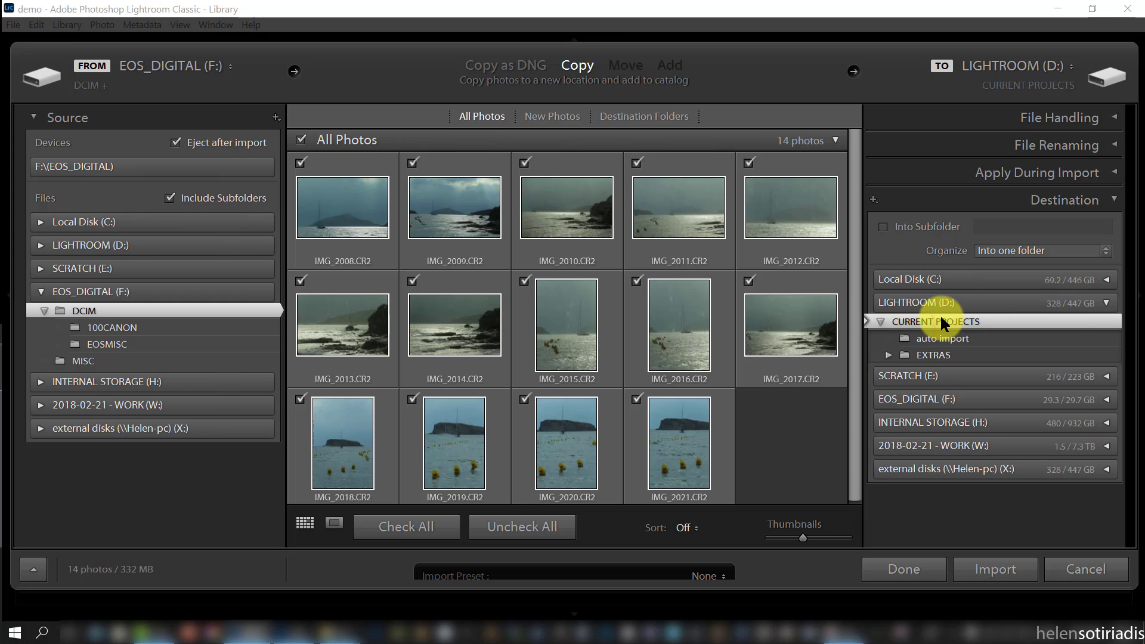
# - Create a folder named 2020-10-10 - sounion inside CURRENT PROJECTS on LIGHTROOM (D:) and use it as the import destination
pyautogui.rightClick(940, 320)
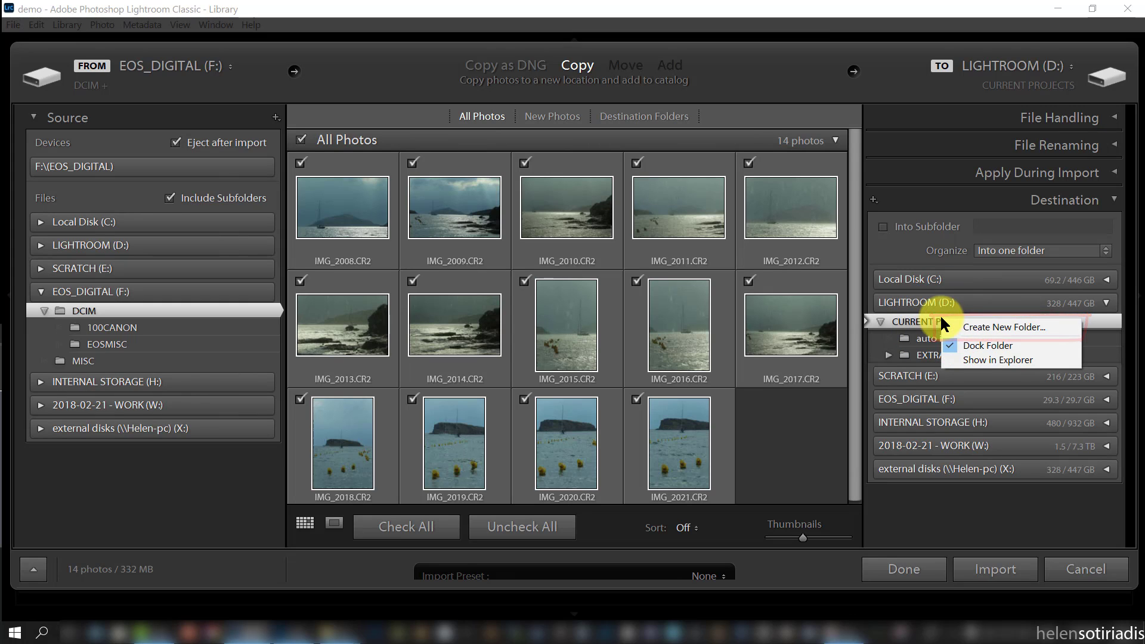
pyautogui.click(967, 327)
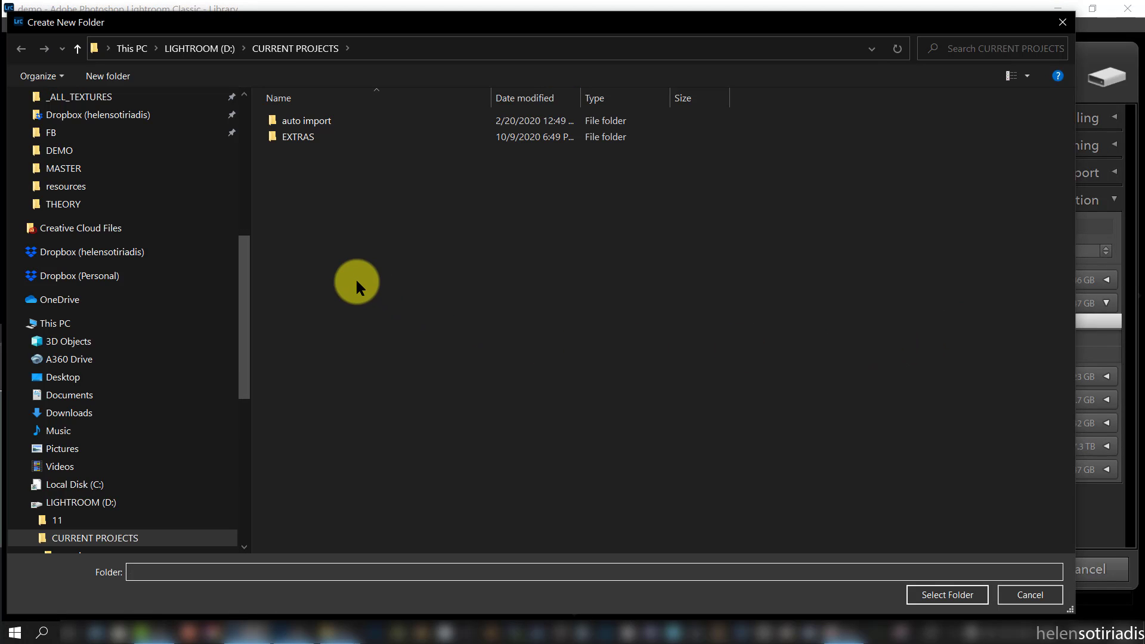
pyautogui.click(134, 73)
pyautogui.write('2020-10-10 ')
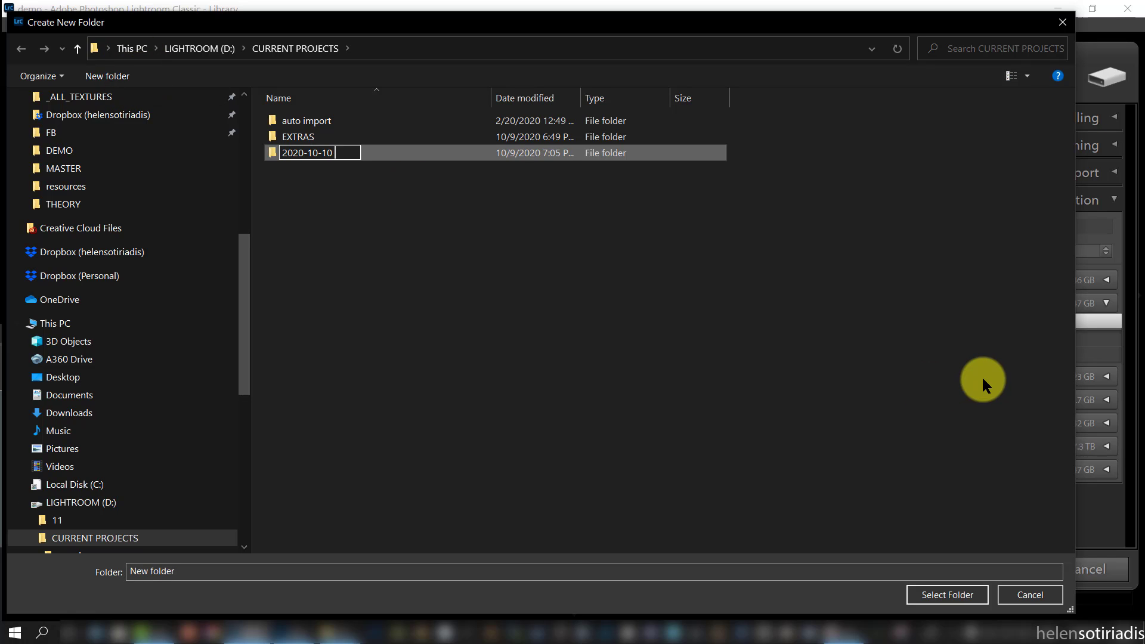
pyautogui.write('- sounion')
pyautogui.press('Return')
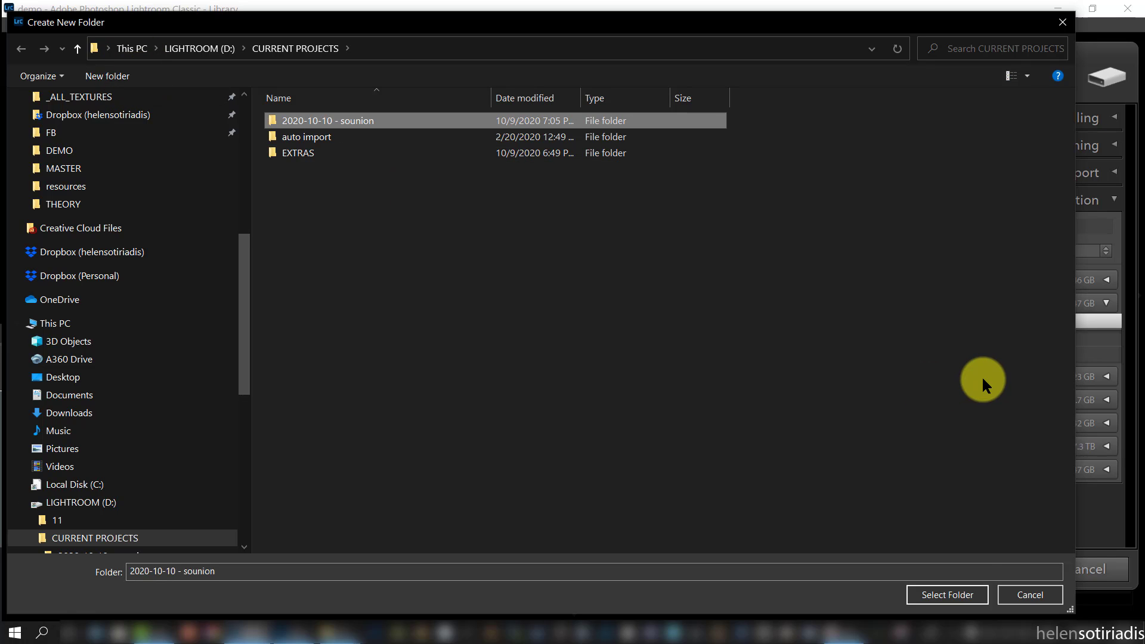
pyautogui.click(958, 589)
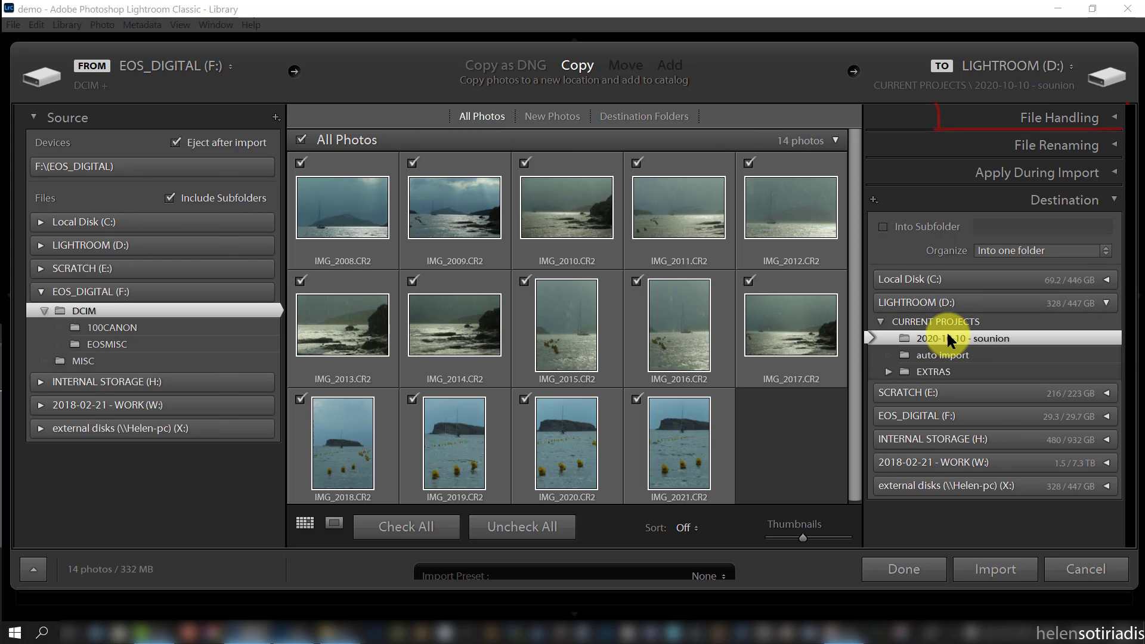
# - Direct the second copy of the imported photos to a new 2020-10-10 - sounion folder under PHOTOS on the W: drive
pyautogui.click(1113, 116)
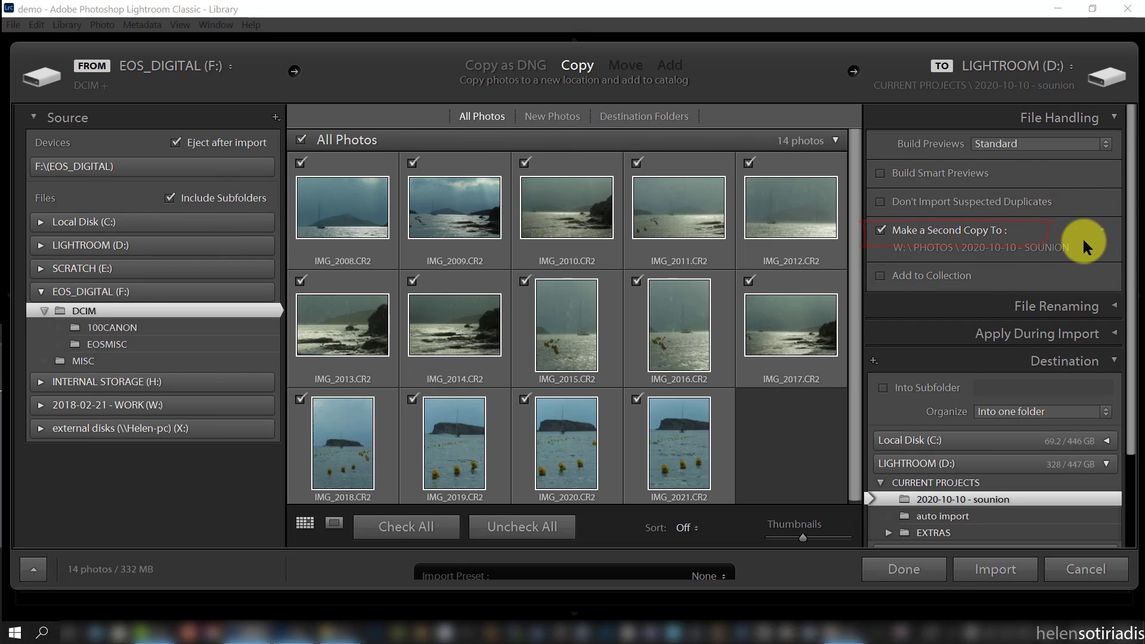
pyautogui.click(958, 244)
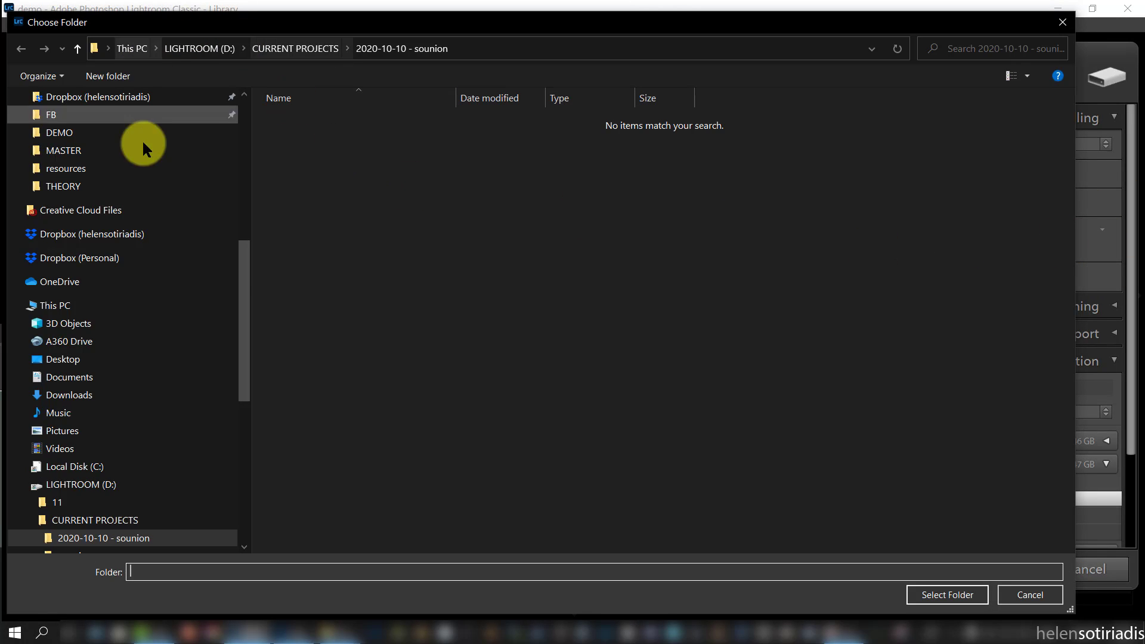
pyautogui.scroll(8, 246, 166)
pyautogui.click(150, 270)
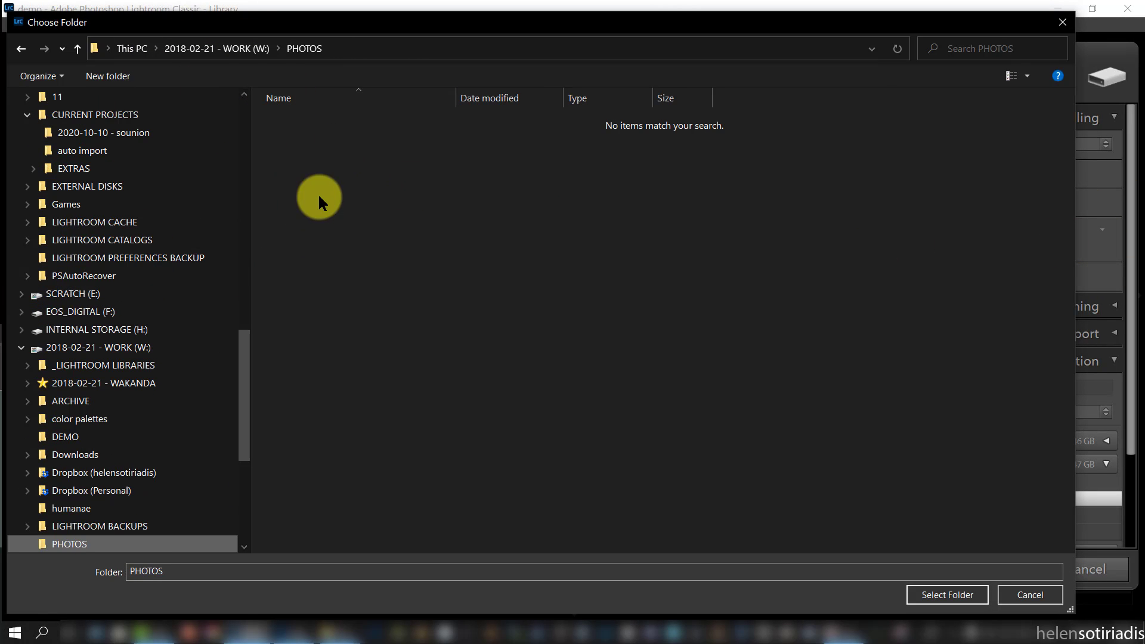
pyautogui.click(117, 73)
pyautogui.write('2020-10-10')
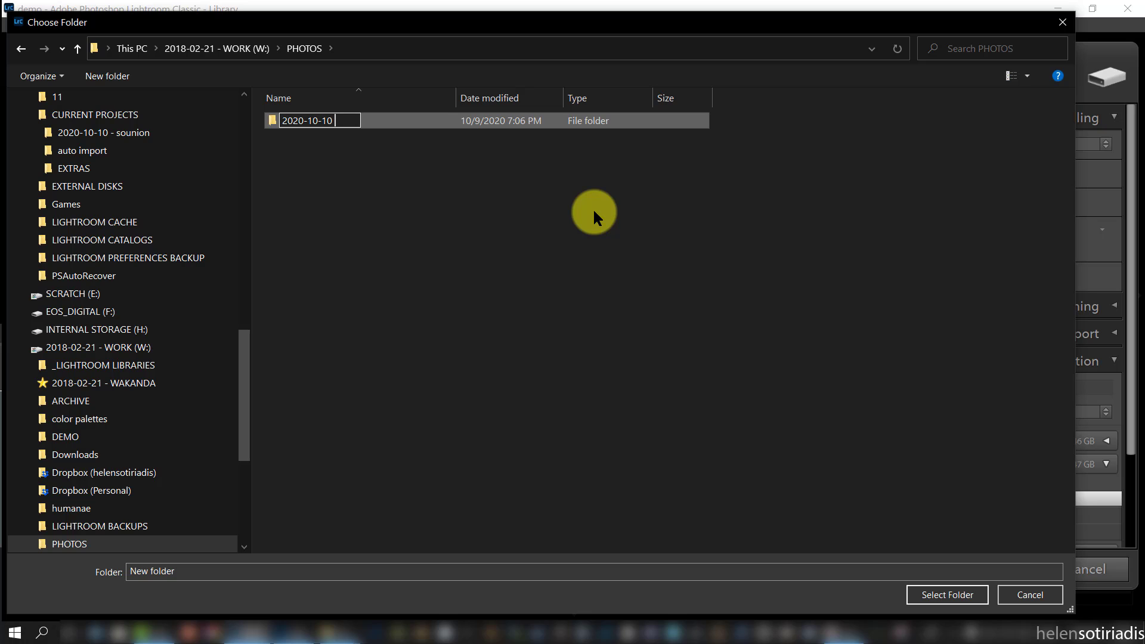
pyautogui.write(' - sounion')
pyautogui.press('Return')
pyautogui.click(933, 591)
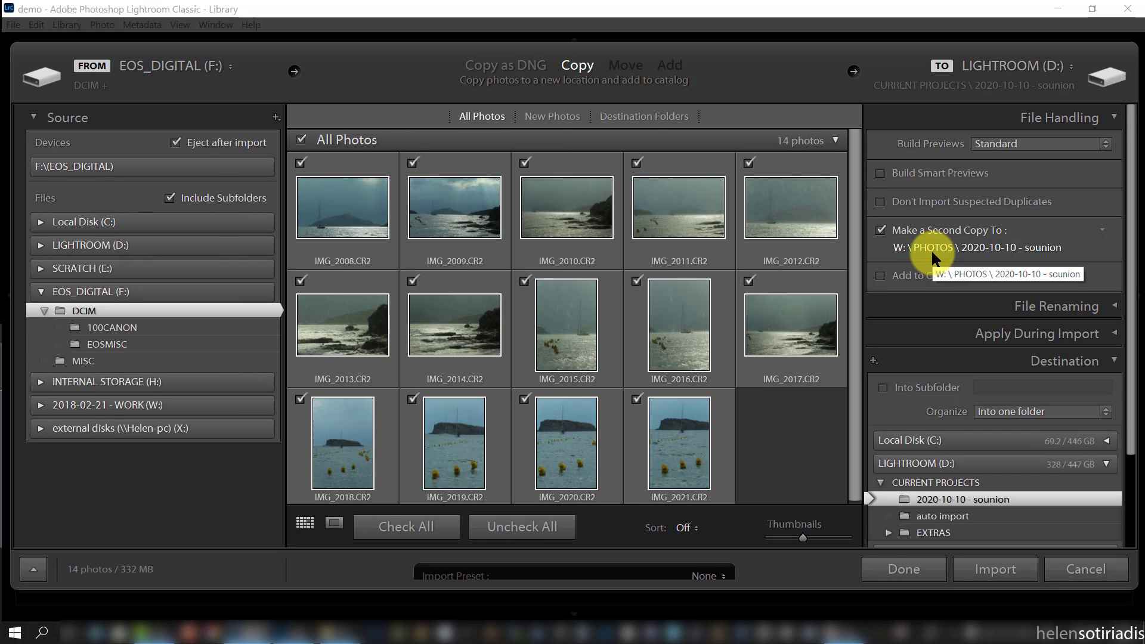
# - Collapse the file handling and destination settings and open the filename template editor for renaming the imported files
pyautogui.click(1113, 115)
pyautogui.click(1112, 199)
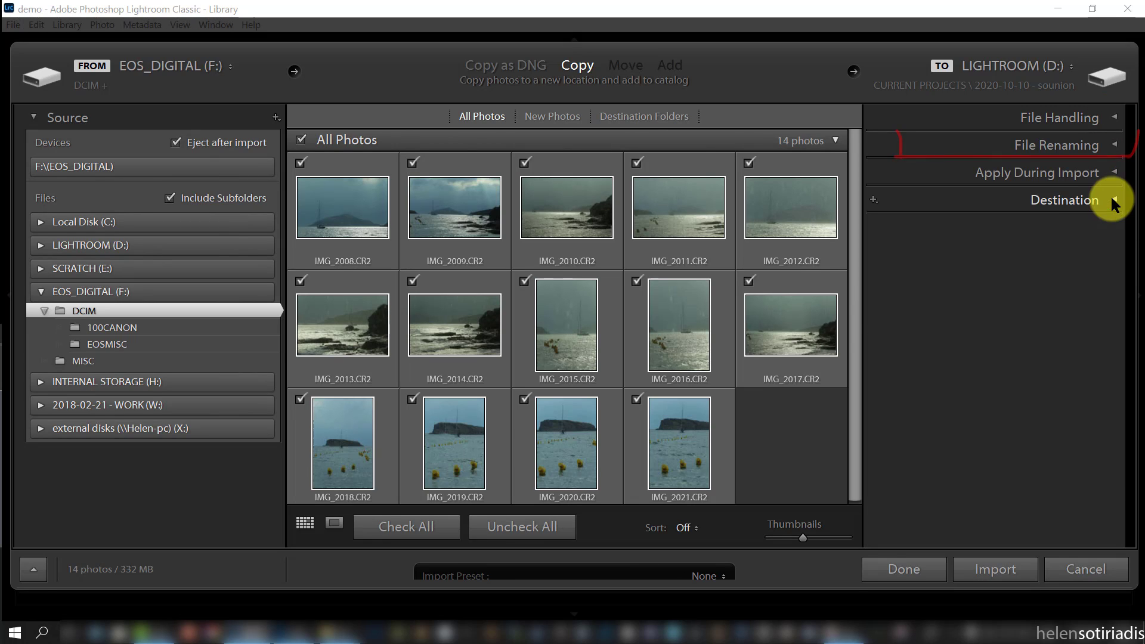
pyautogui.click(1112, 145)
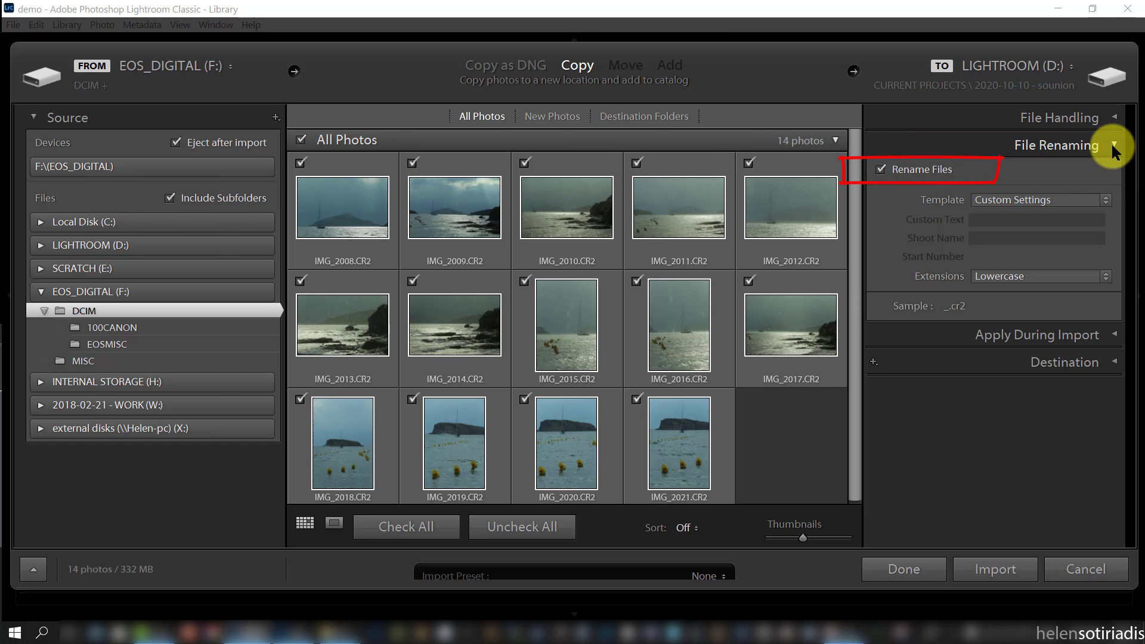
pyautogui.click(1014, 198)
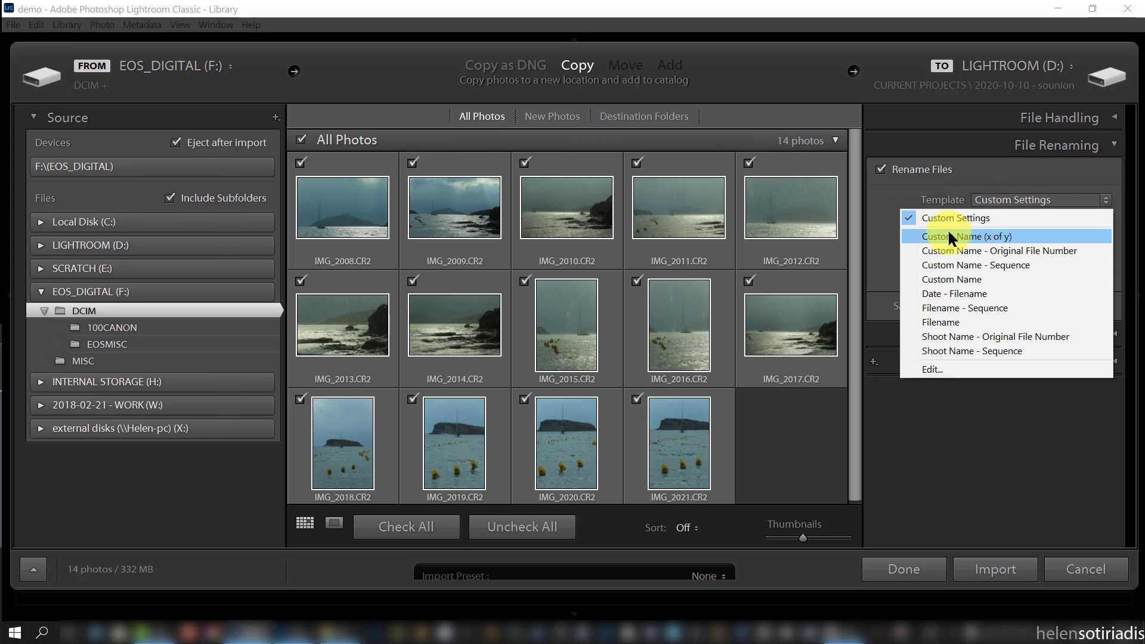
pyautogui.click(936, 369)
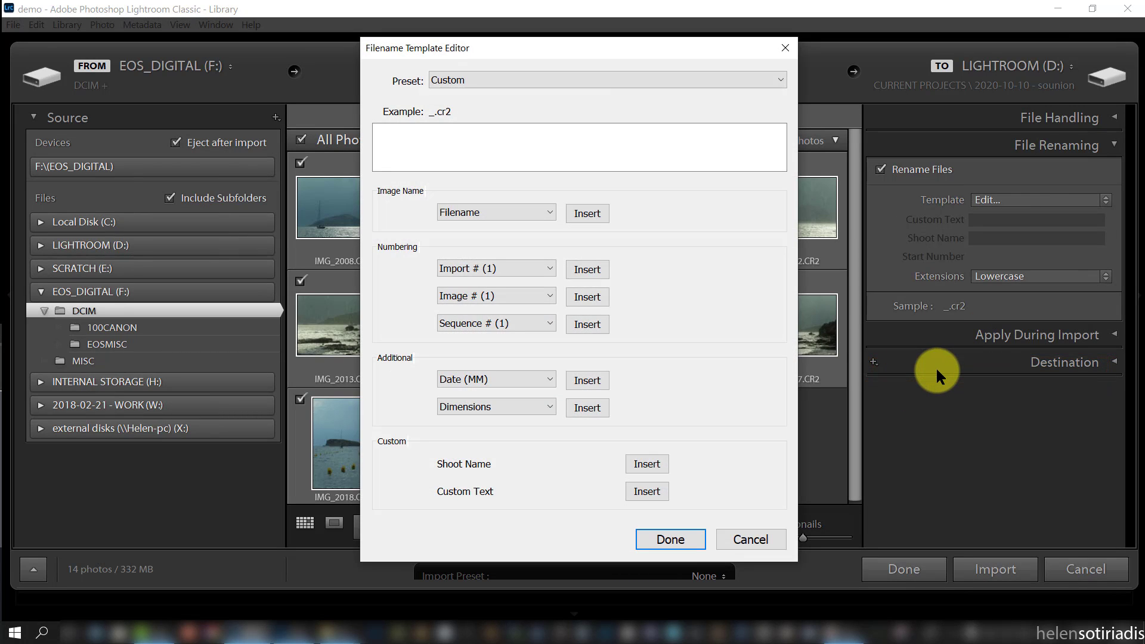
# - Begin the filename template with Date (YYYY), Date (MM) and Date (DD) joined by hyphens, followed by a spaced hyphen
pyautogui.click(549, 379)
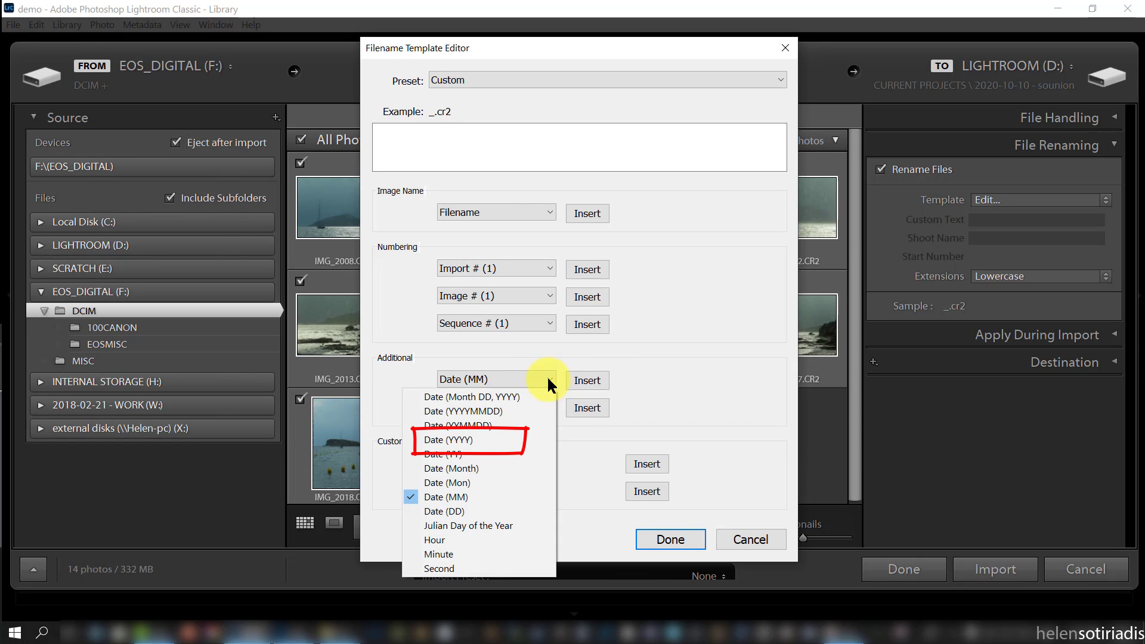
pyautogui.click(468, 440)
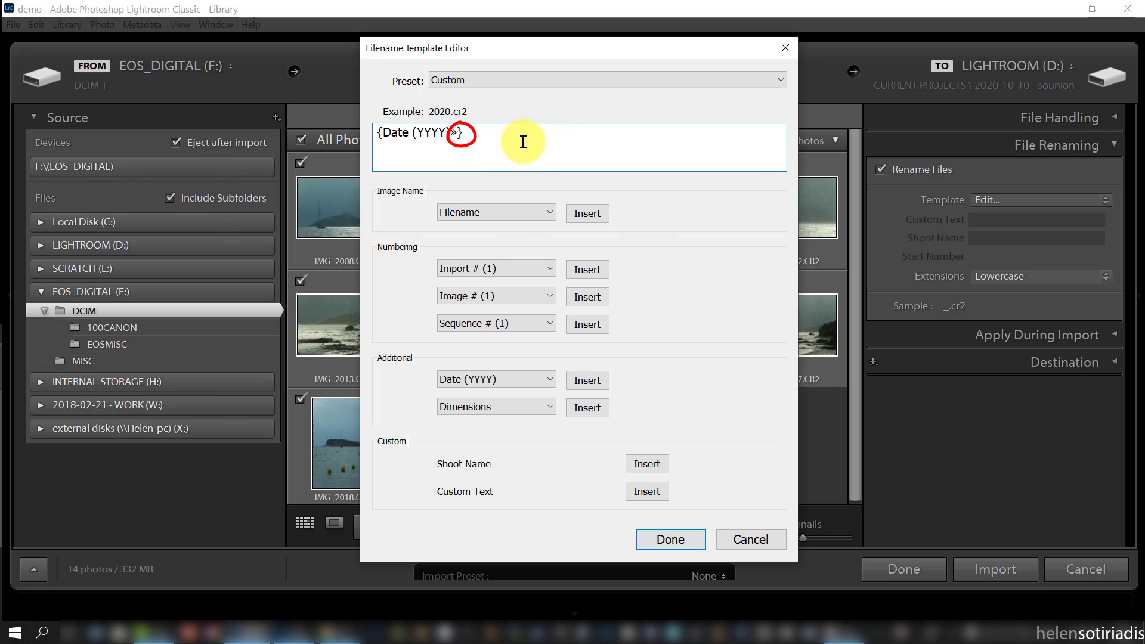
pyautogui.write('-')
pyautogui.click(516, 378)
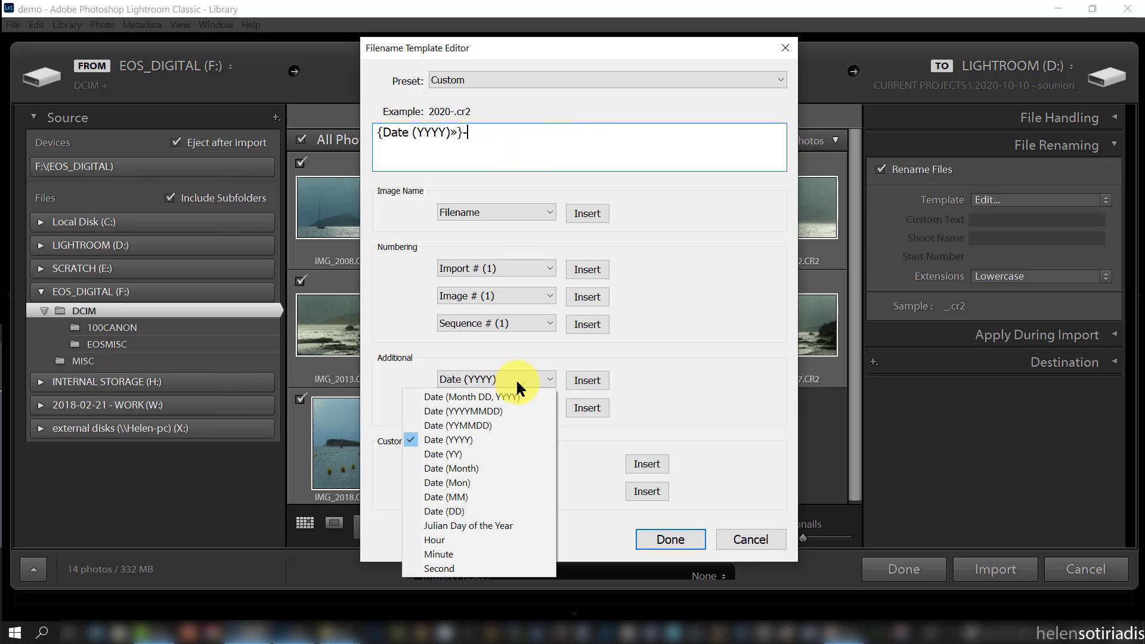
pyautogui.click(465, 499)
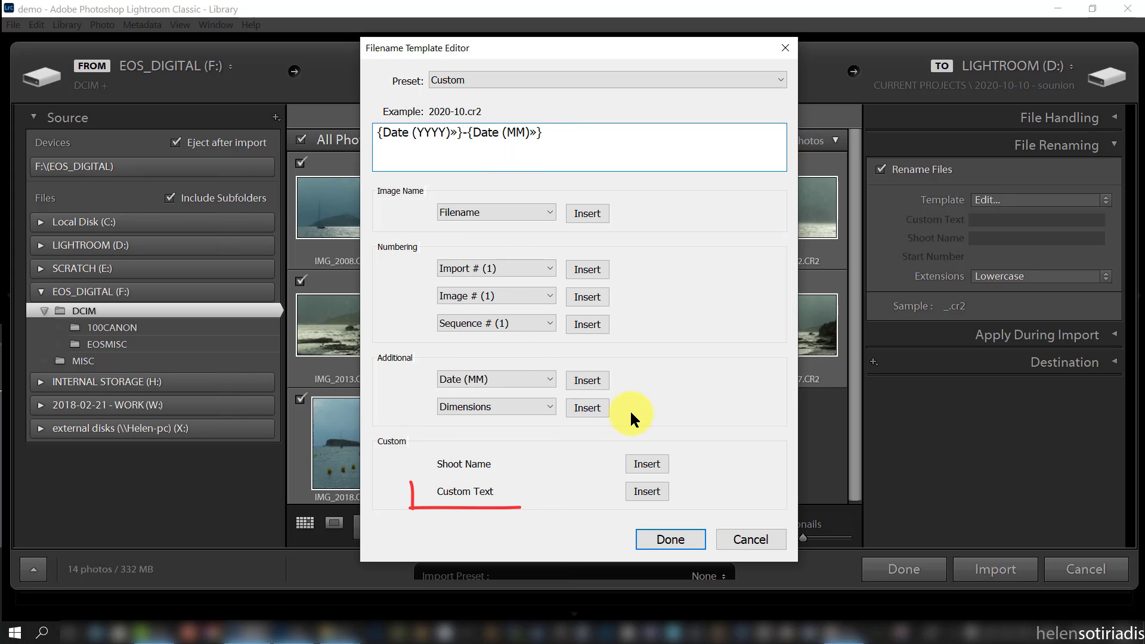
pyautogui.write('-')
pyautogui.click(544, 376)
pyautogui.click(480, 511)
pyautogui.write('-{Date (DD)»} -')
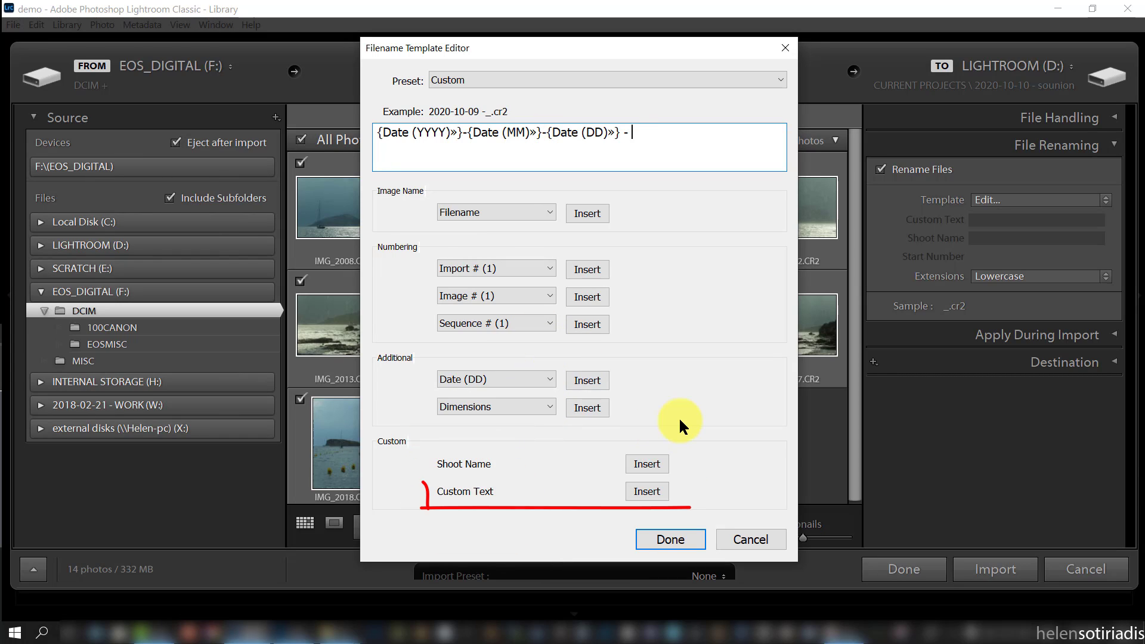
# - Append the Custom Text and Filename tokens to the template, separated by a spaced hyphen
pyautogui.click(645, 488)
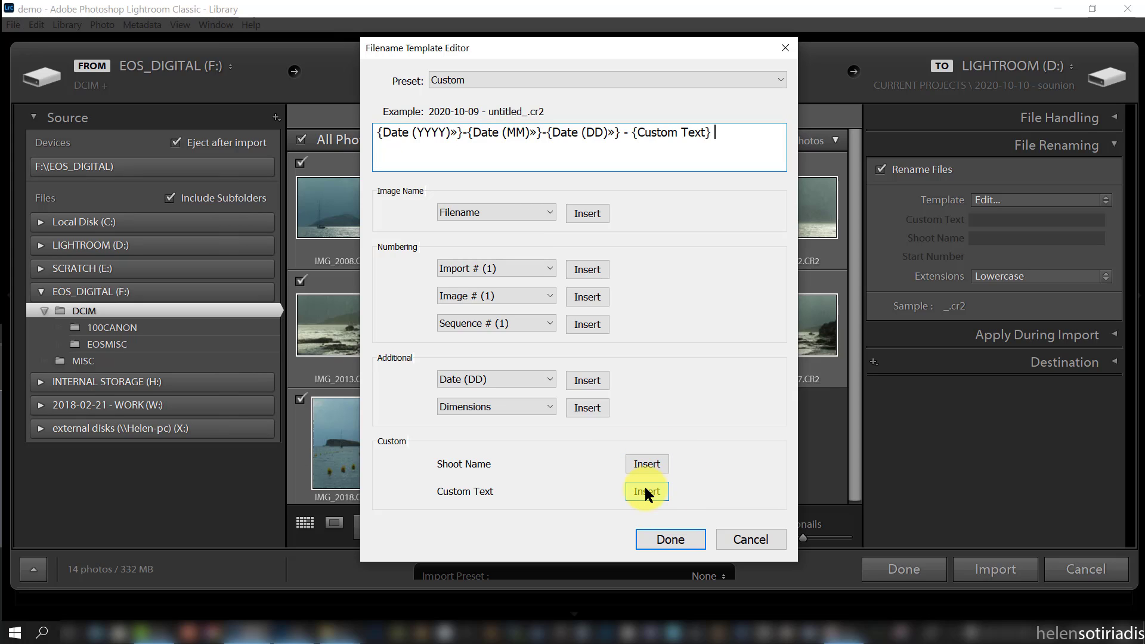
pyautogui.write('-')
pyautogui.click(582, 208)
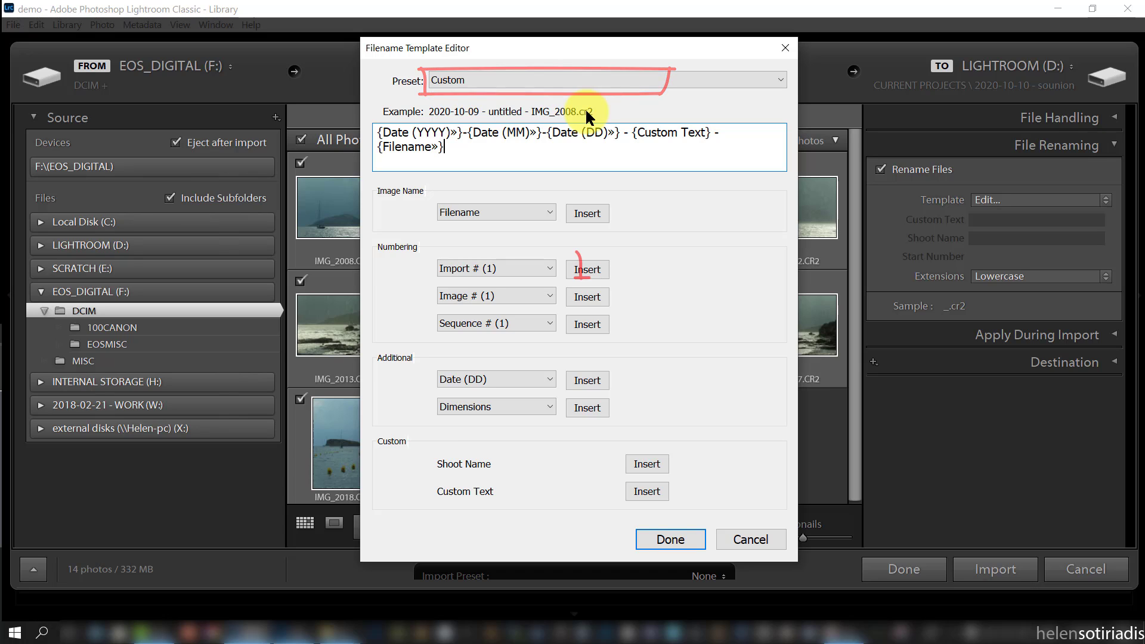
# - Save the filename template as a preset named date_description-filename and finish editing it
pyautogui.click(575, 78)
pyautogui.click(622, 261)
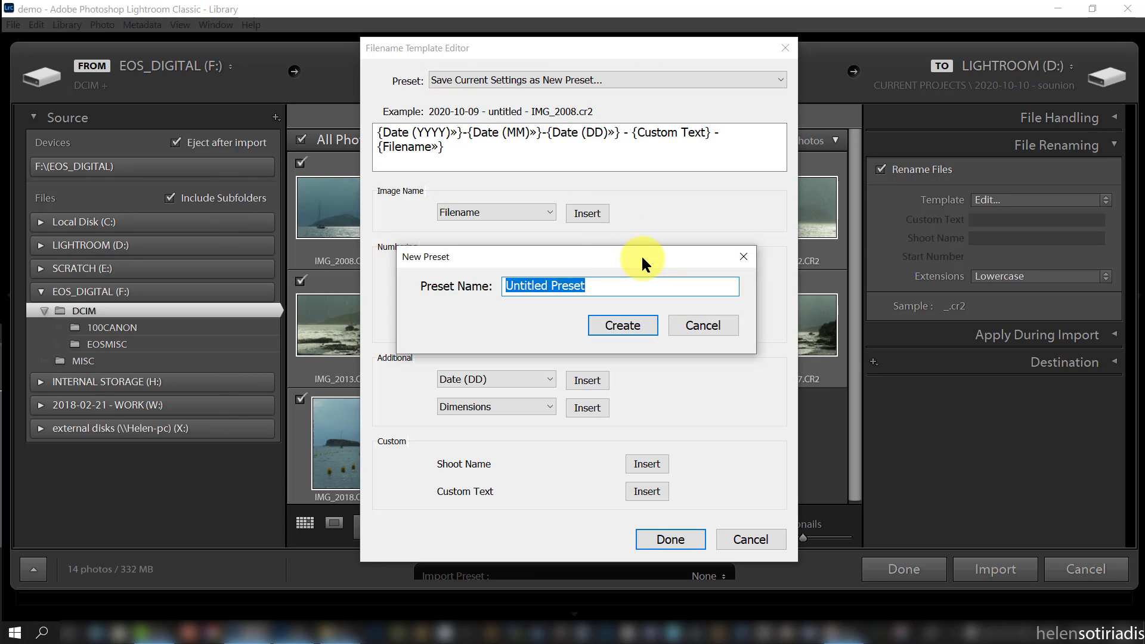
pyautogui.write('date_m')
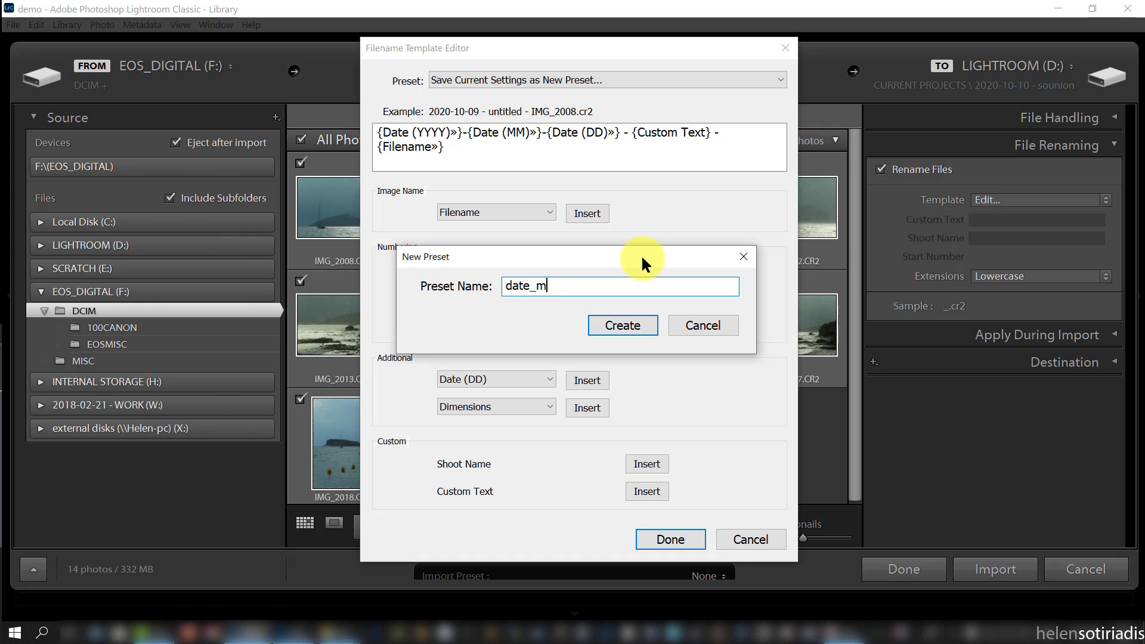
pyautogui.press('BackSpace')
pyautogui.write('description-filename')
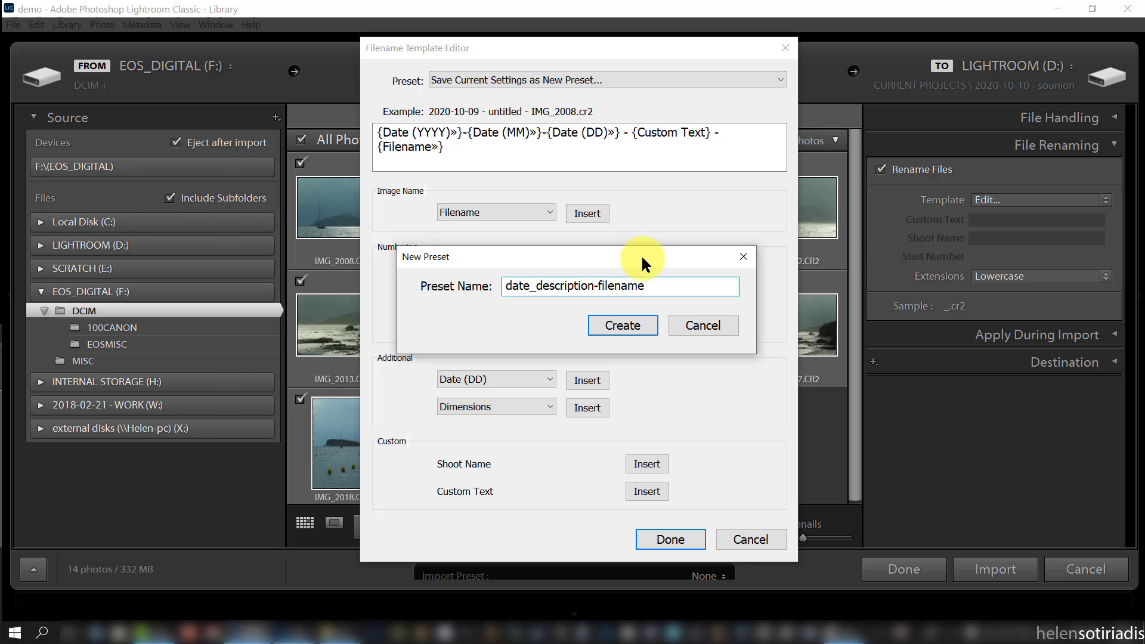
pyautogui.click(614, 327)
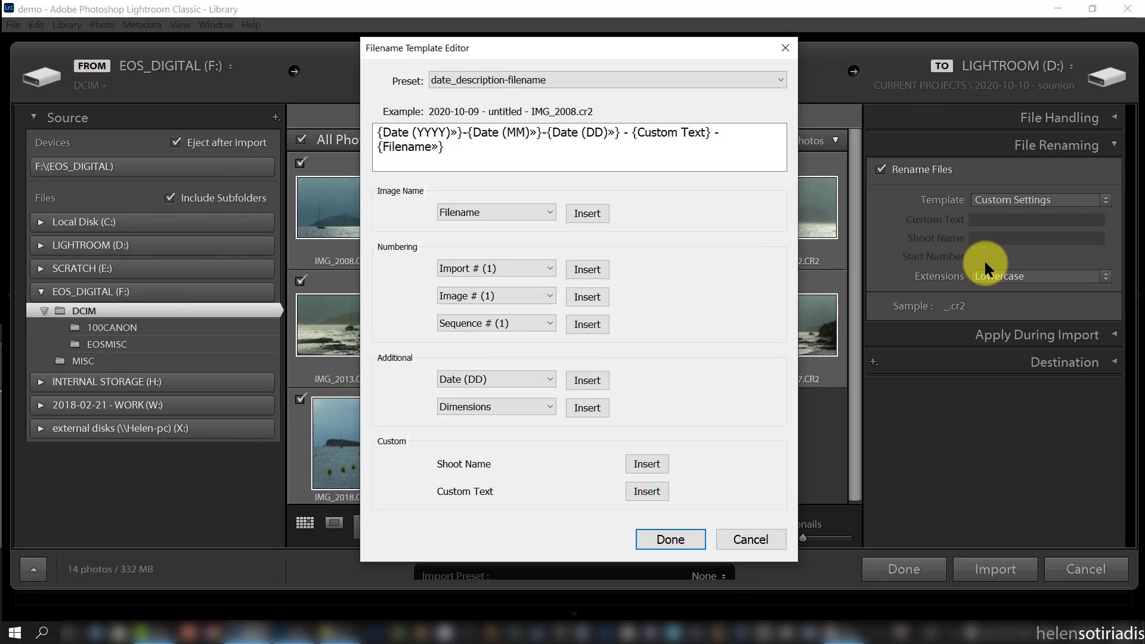
pyautogui.click(676, 542)
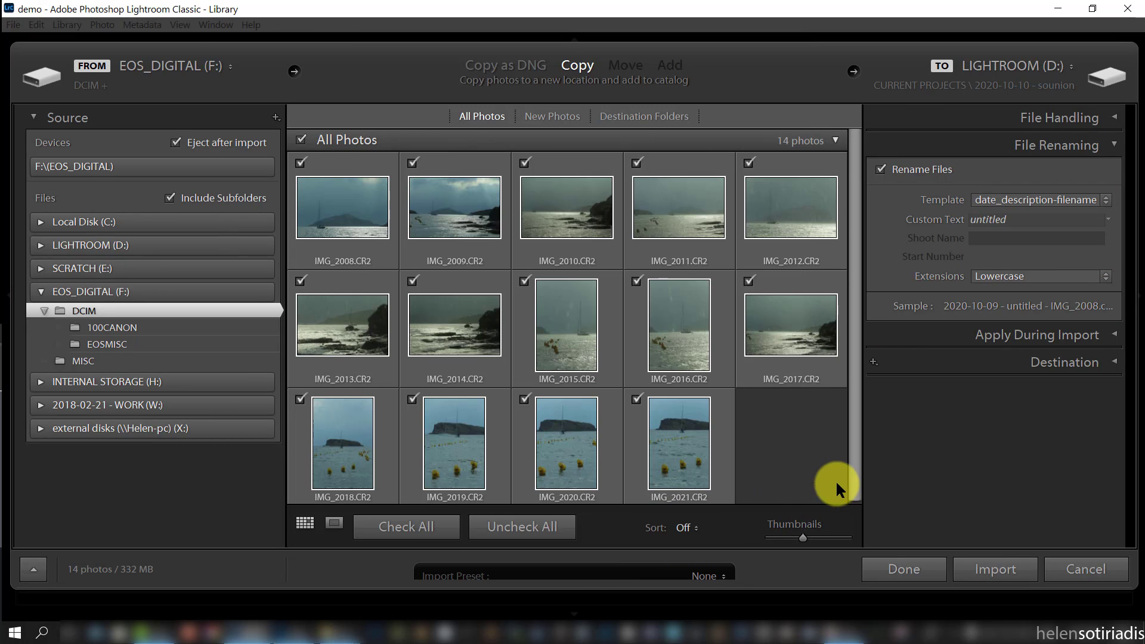
# - Select the date_description-filename template for renaming and set its custom text to sounion
pyautogui.click(1014, 198)
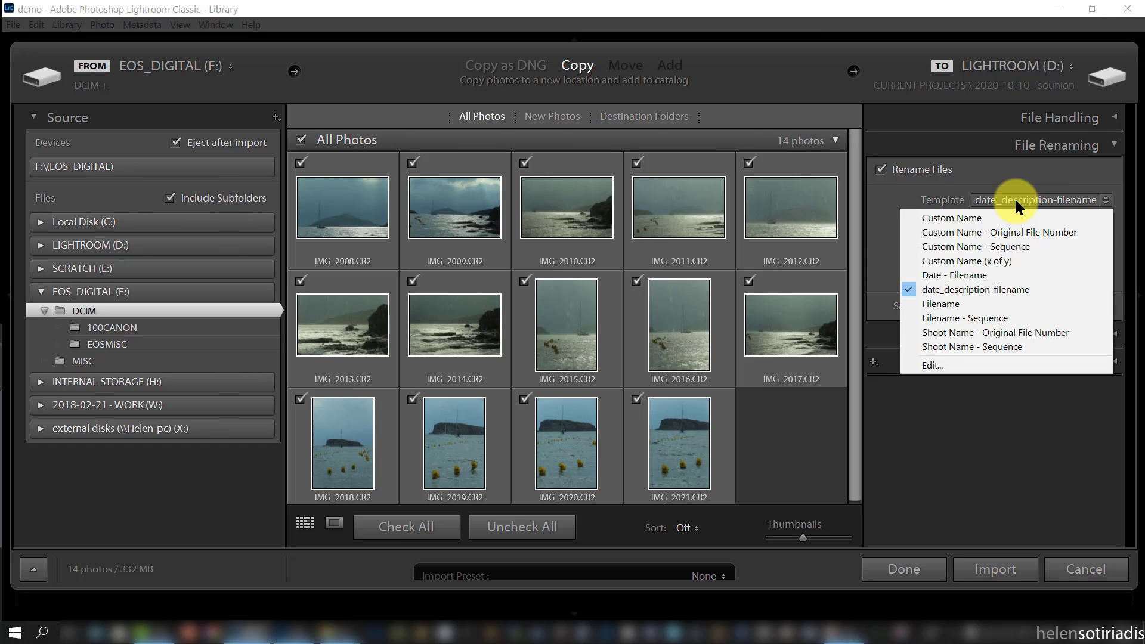
pyautogui.click(980, 290)
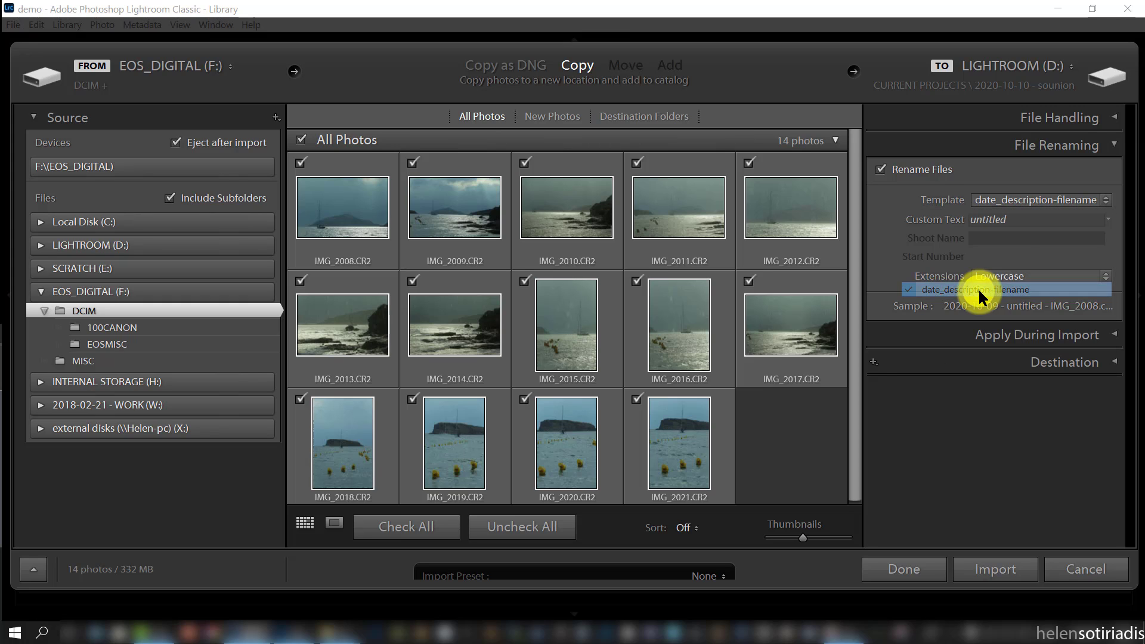
pyautogui.click(1007, 224)
pyautogui.write('sou')
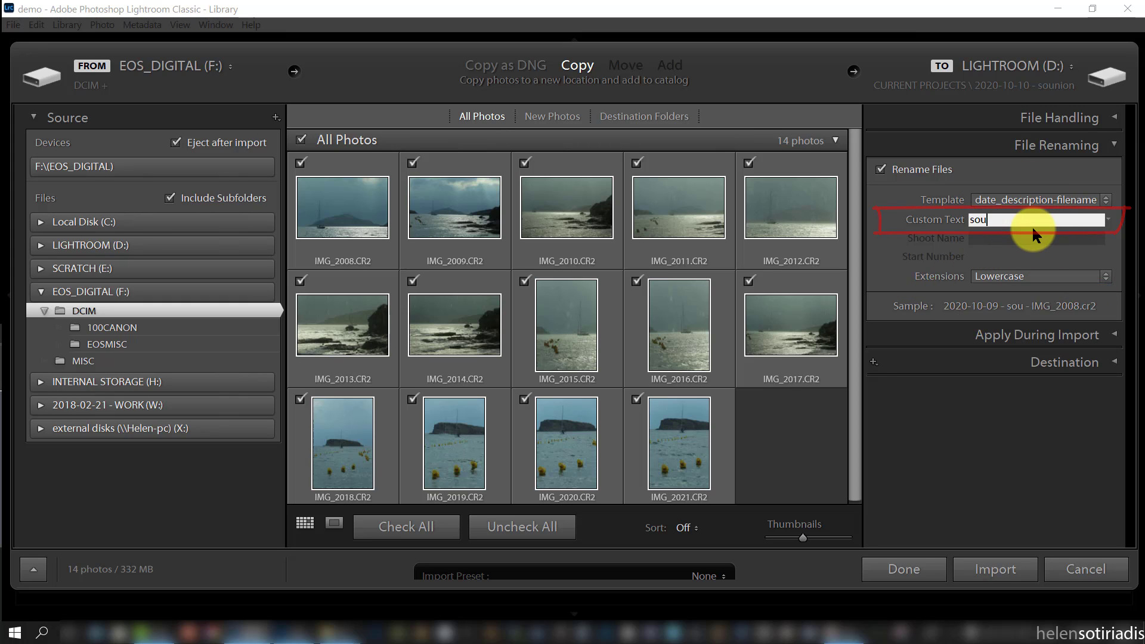
pyautogui.write('nion')
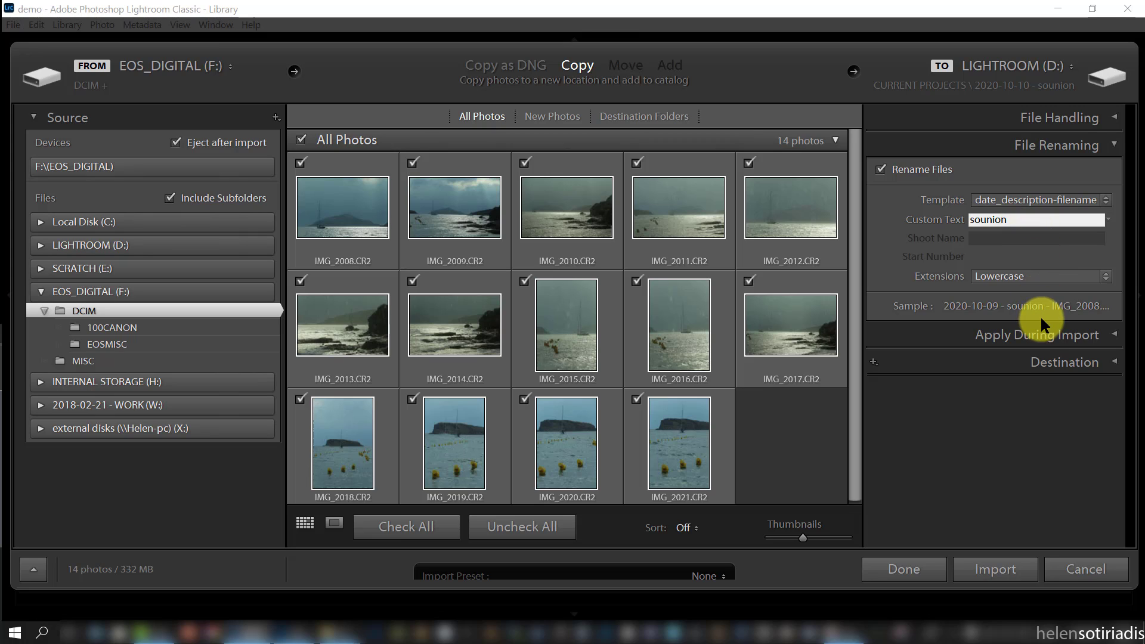
pyautogui.click(1039, 309)
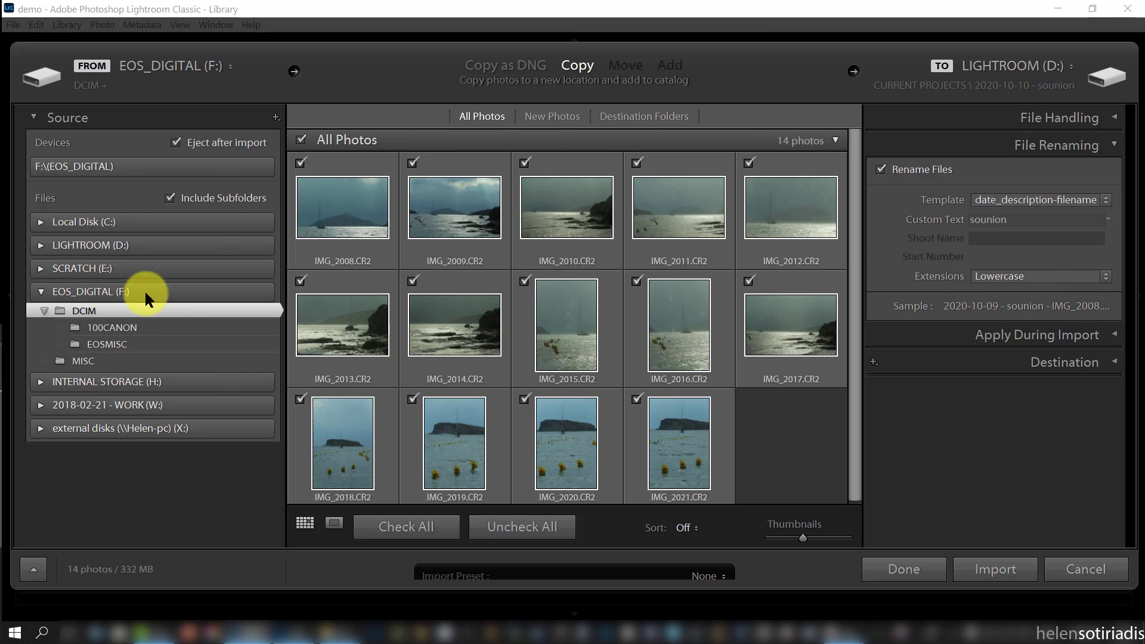
# - Check the destination and renaming settings, and import the photos from the card
pyautogui.click(1104, 362)
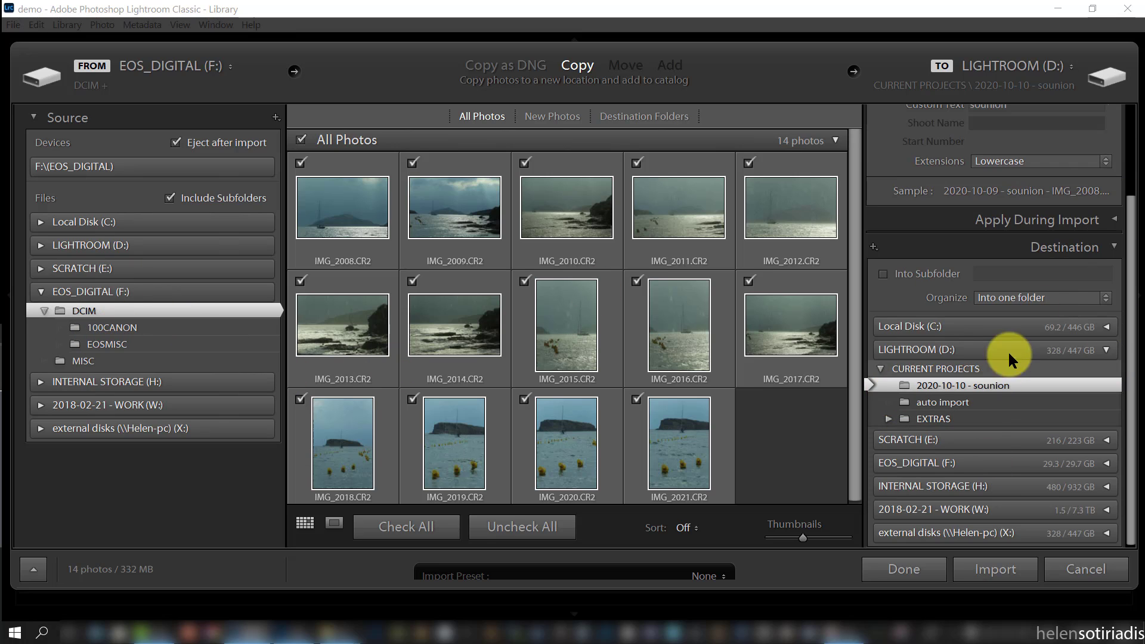
pyautogui.scroll(-2, 1044, 268)
pyautogui.scroll(2, 1113, 222)
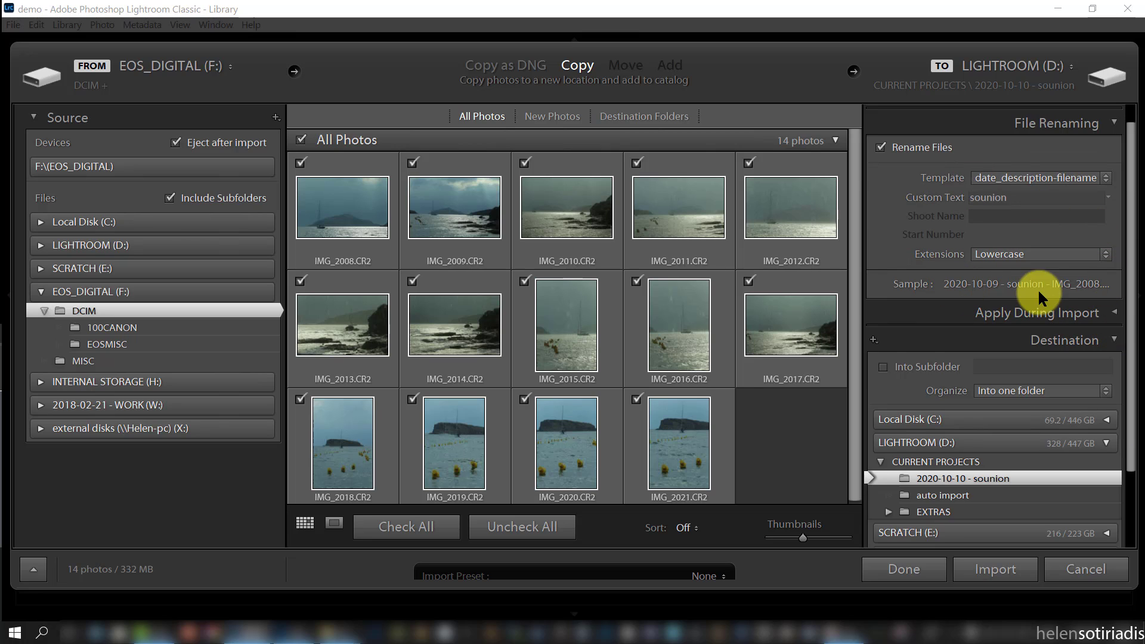
pyautogui.click(996, 569)
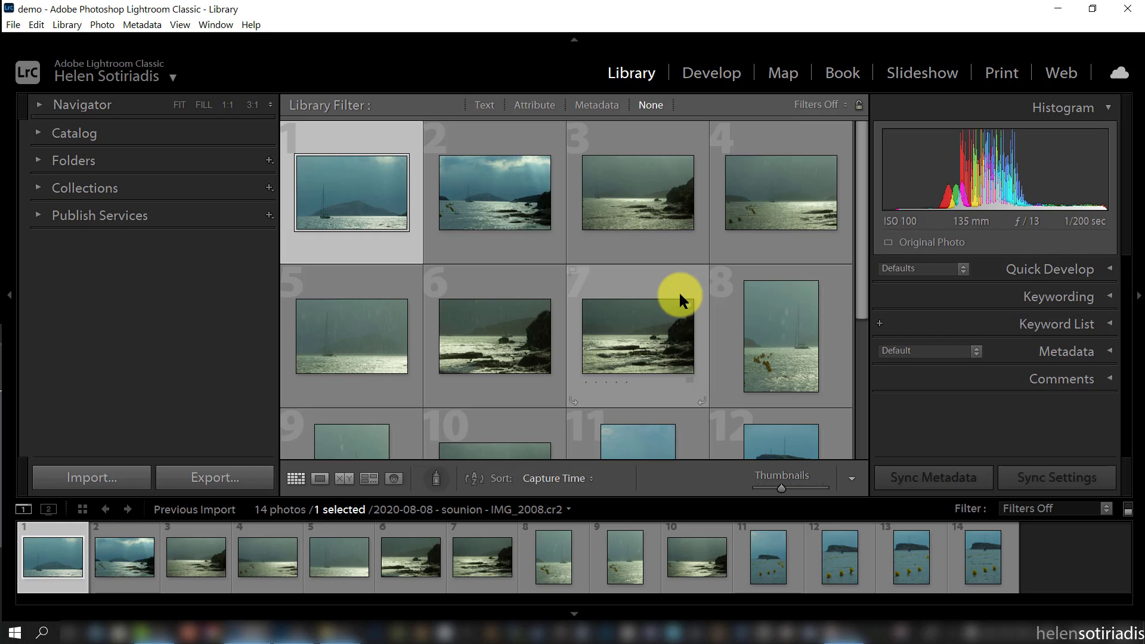
# - Show the 2020-10-10 - sounion folder on LIGHTROOM (D:) in the Library
pyautogui.click(32, 159)
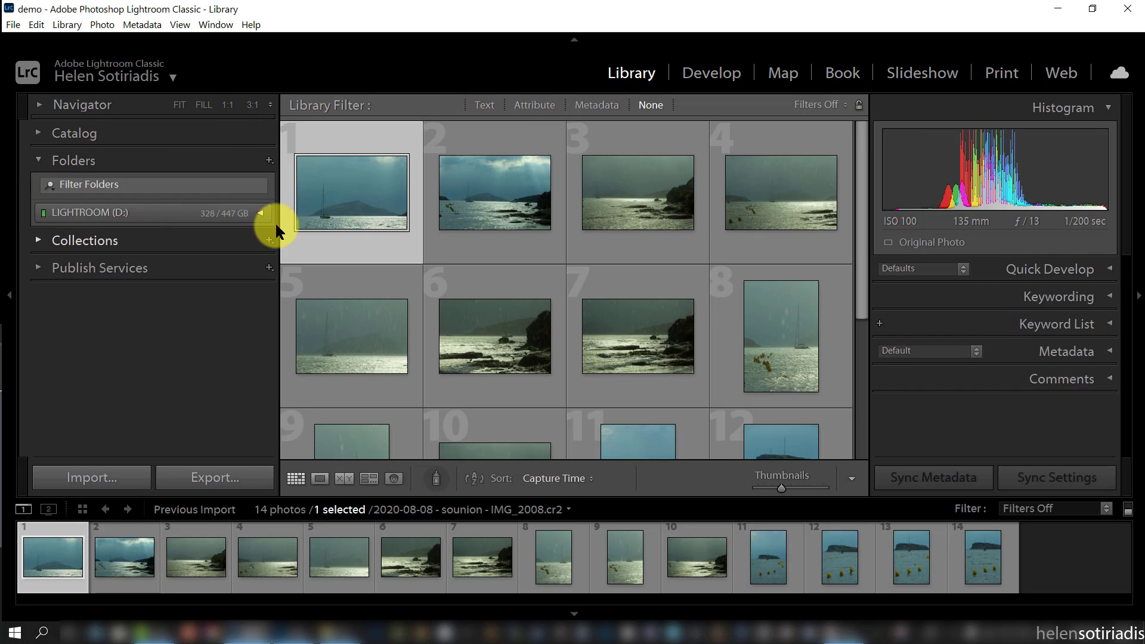
pyautogui.click(257, 213)
pyautogui.click(143, 233)
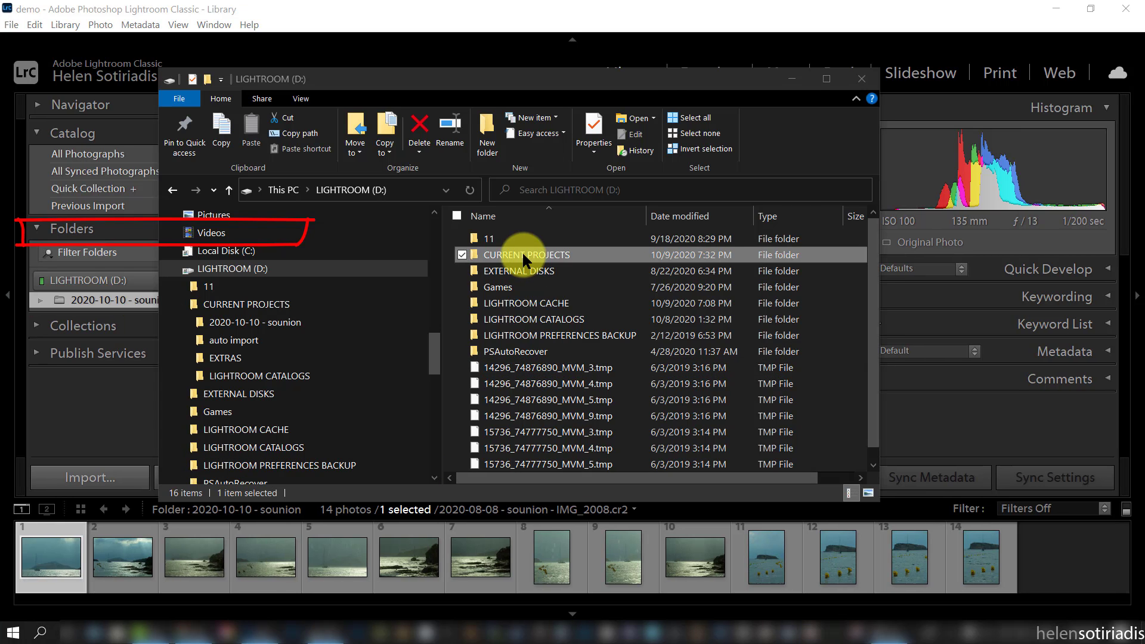
# - In File Explorer, examine the files in CURRENT PROJECTS' 2020-10-10 - sounion folder and their second copies in the same-named folder under PHOTOS
pyautogui.doubleClick(522, 253)
pyautogui.doubleClick(514, 236)
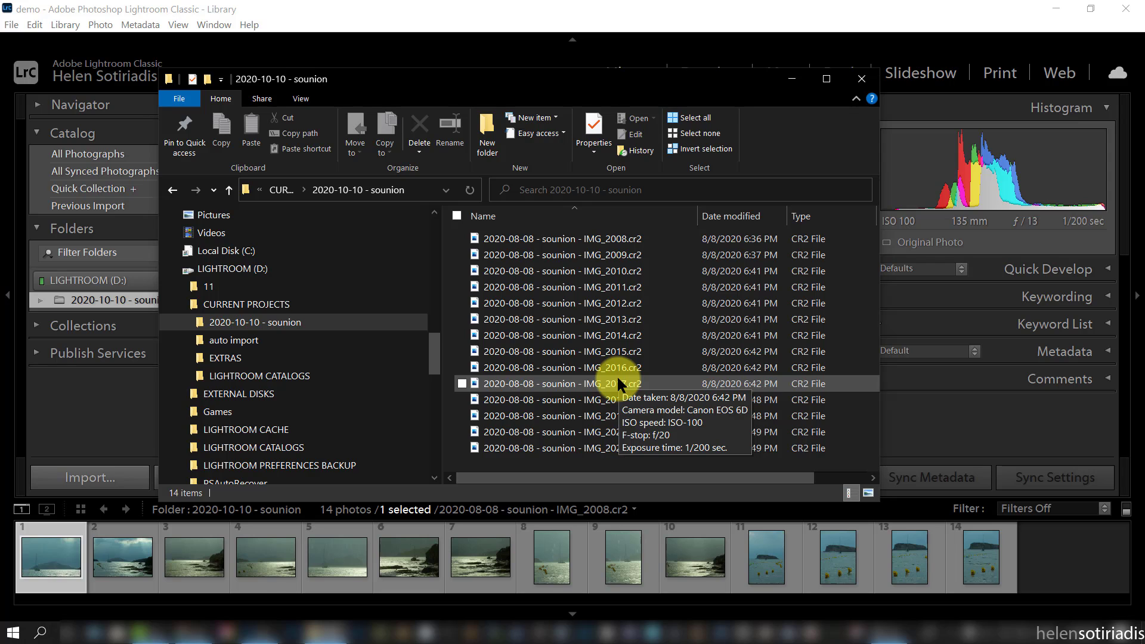
pyautogui.moveTo(434, 346); pyautogui.dragTo(412, 206)
pyautogui.click(217, 388)
pyautogui.click(499, 237)
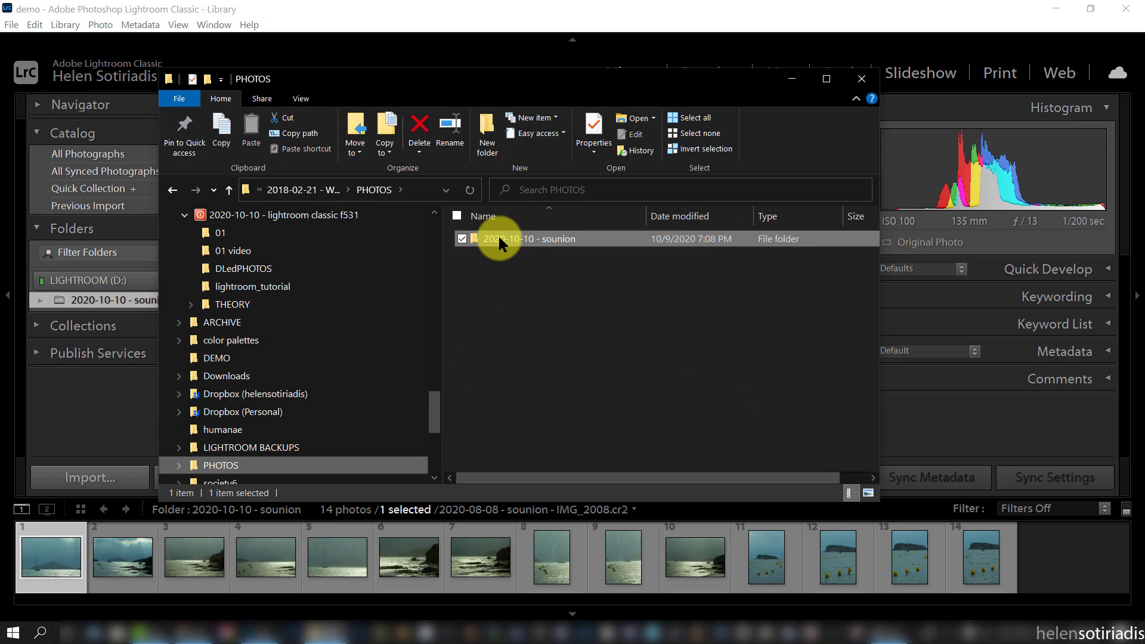
pyautogui.doubleClick(499, 237)
pyautogui.doubleClick(499, 239)
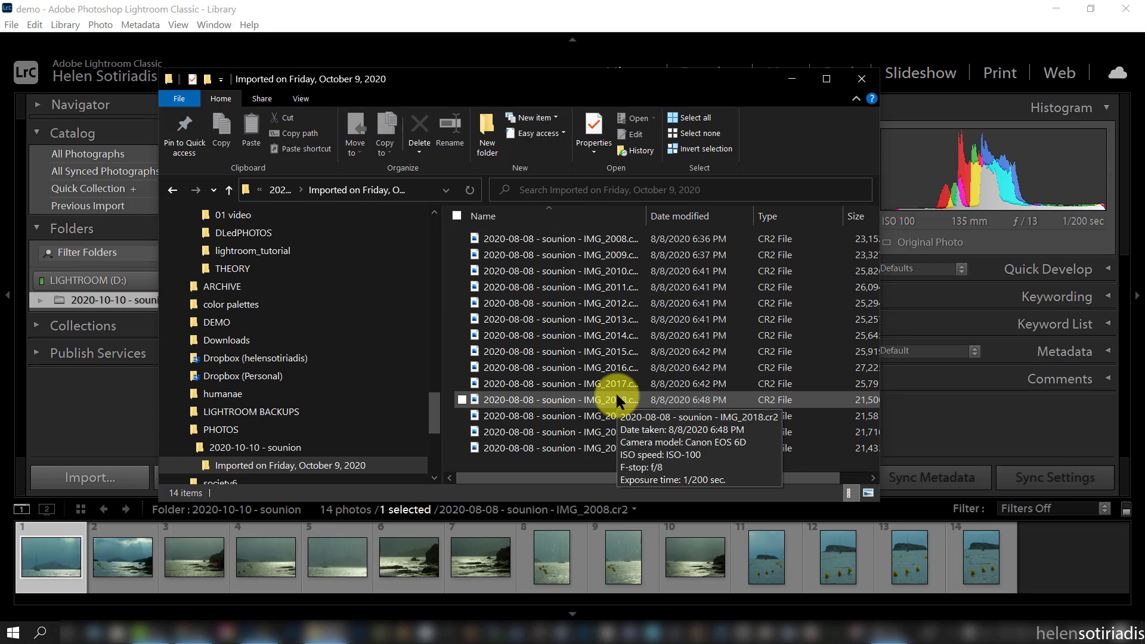